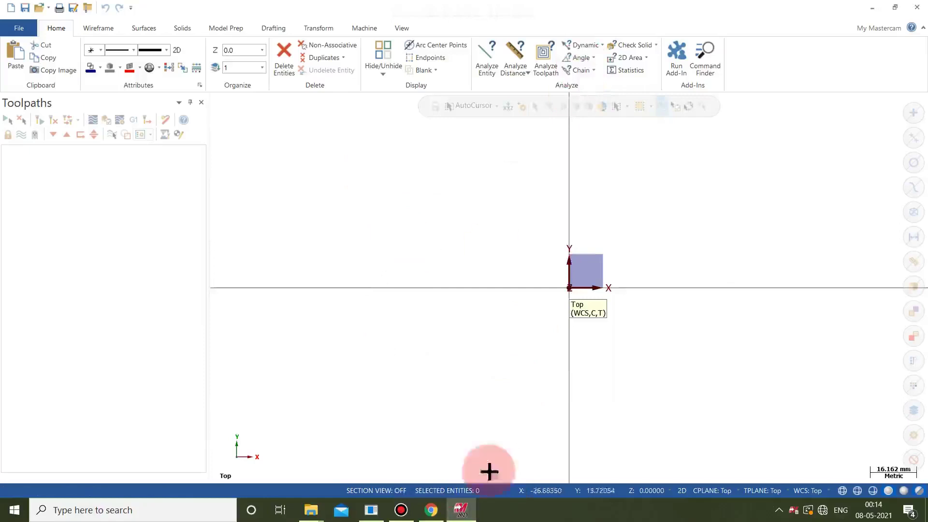
# Draw a 220 by 80 mm rectangle anchored to its center and placed on the origin
pyautogui.click(99, 30)
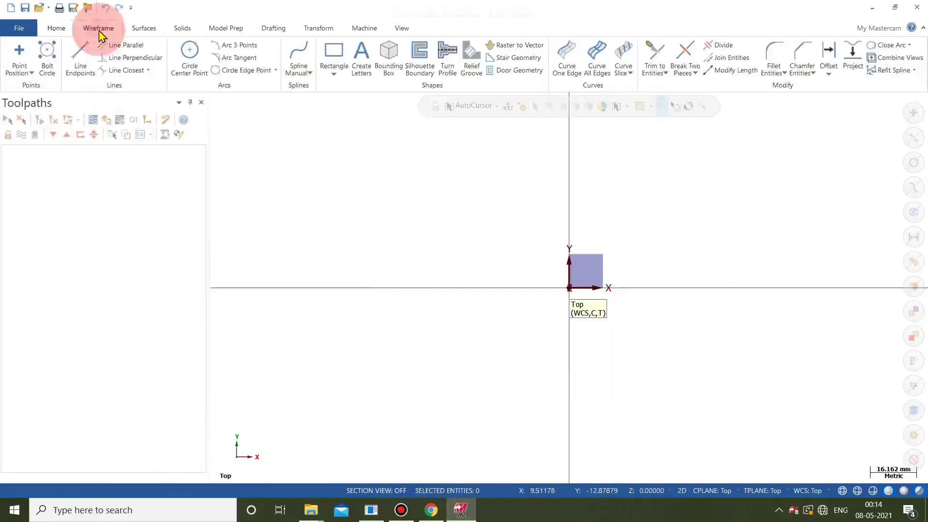
pyautogui.click(334, 71)
pyautogui.click(345, 91)
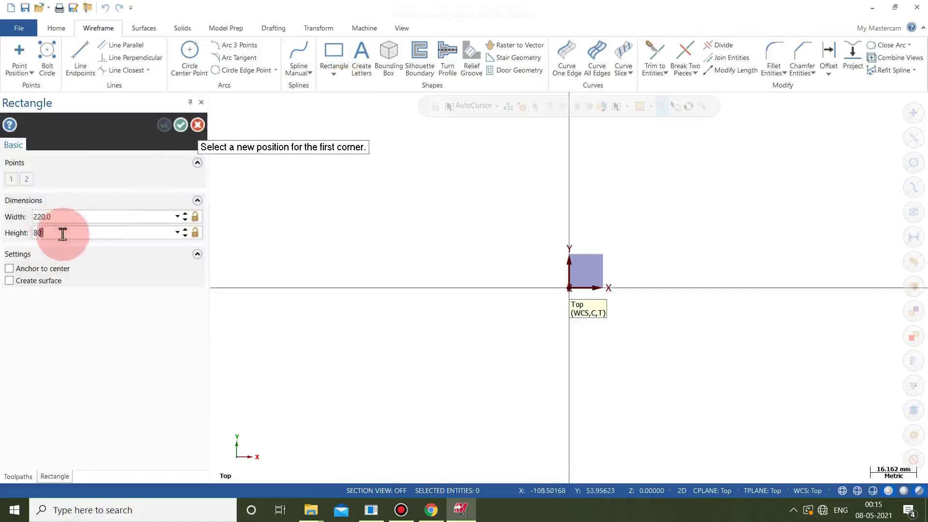
pyautogui.click(44, 269)
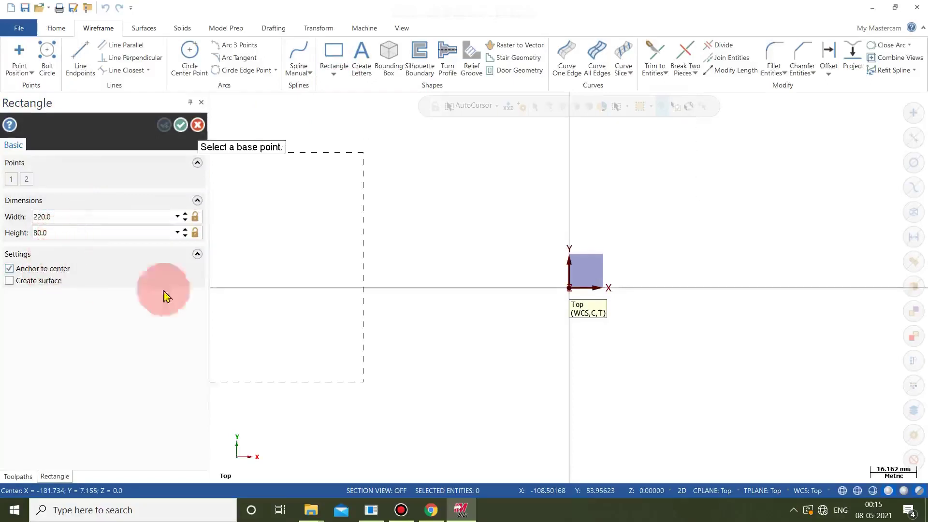
pyautogui.click(568, 288)
pyautogui.click(181, 124)
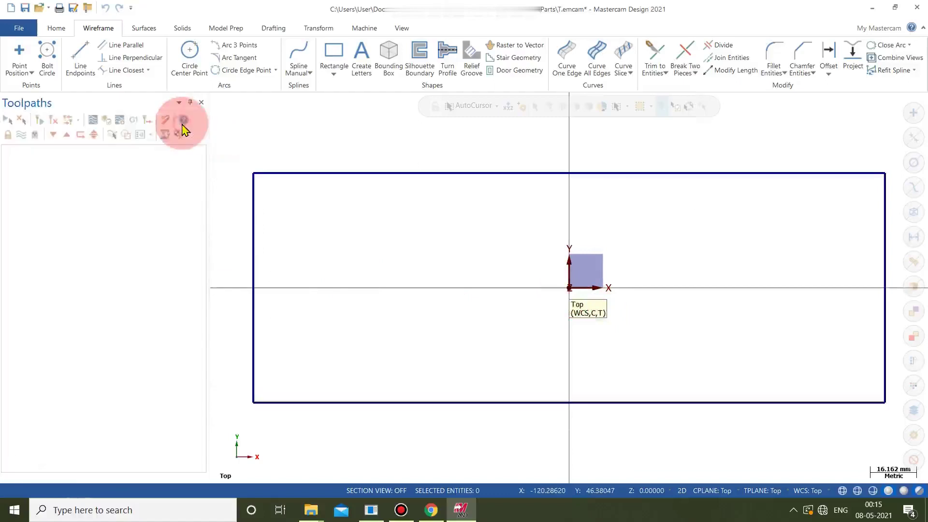
# Start creating letters with the text "SRI VINAYAGA CNC" on the first line and "MASTER CAM 2021" on the second
pyautogui.click(367, 83)
pyautogui.click(46, 243)
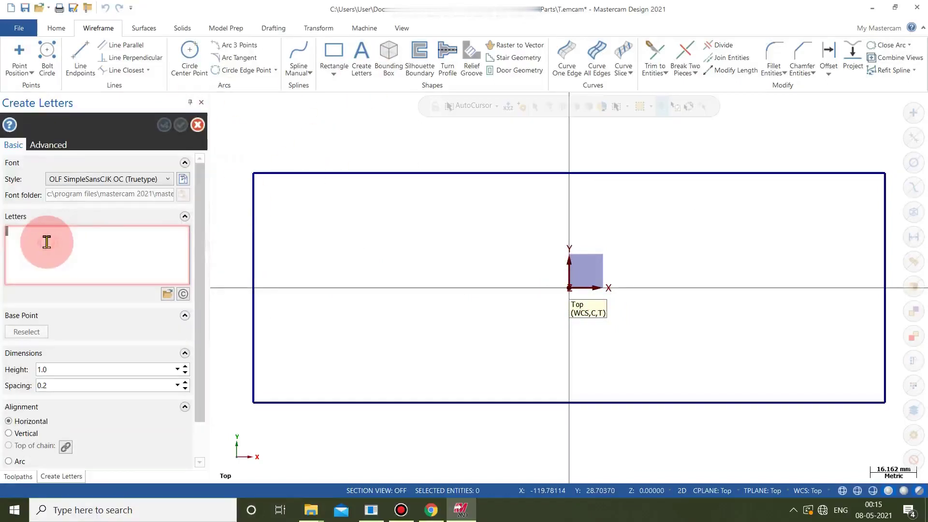
pyautogui.write('SRI VINAYAGA CNC')
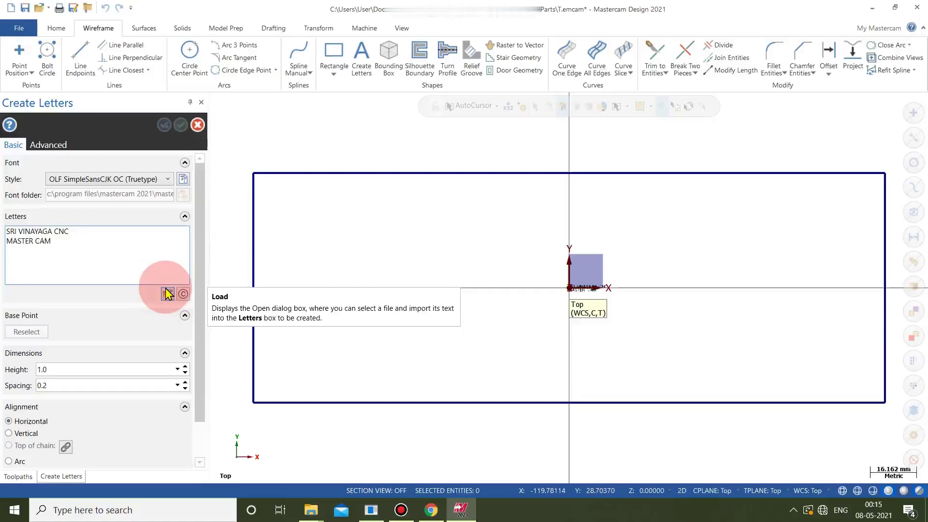
pyautogui.click(25, 253)
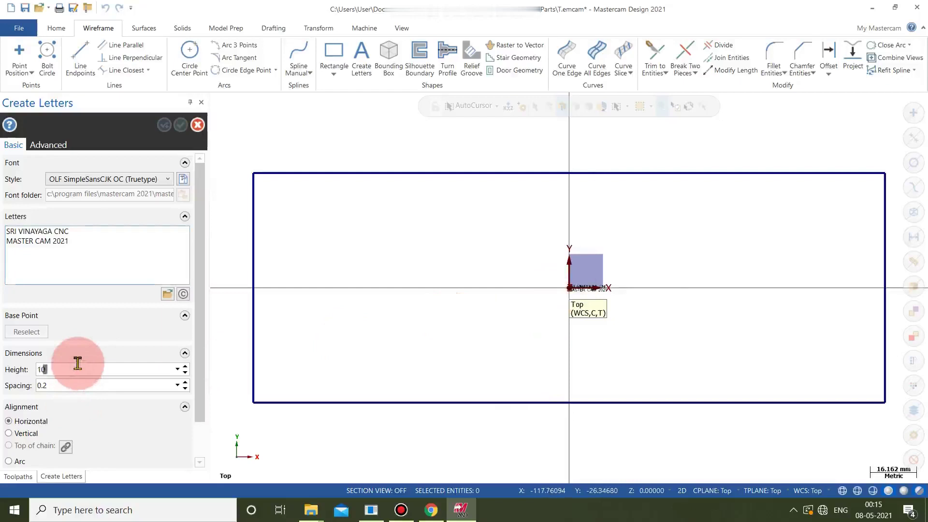
# Set the letter height to 10 mm and the font style to Drafting (Dayville) Font
pyautogui.click(77, 363)
pyautogui.write('10')
pyautogui.press('Return')
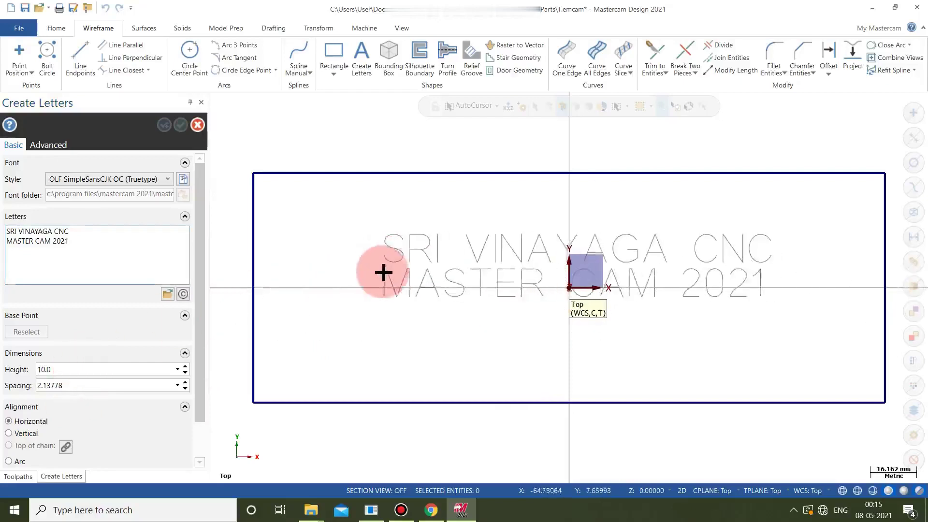
pyautogui.click(171, 180)
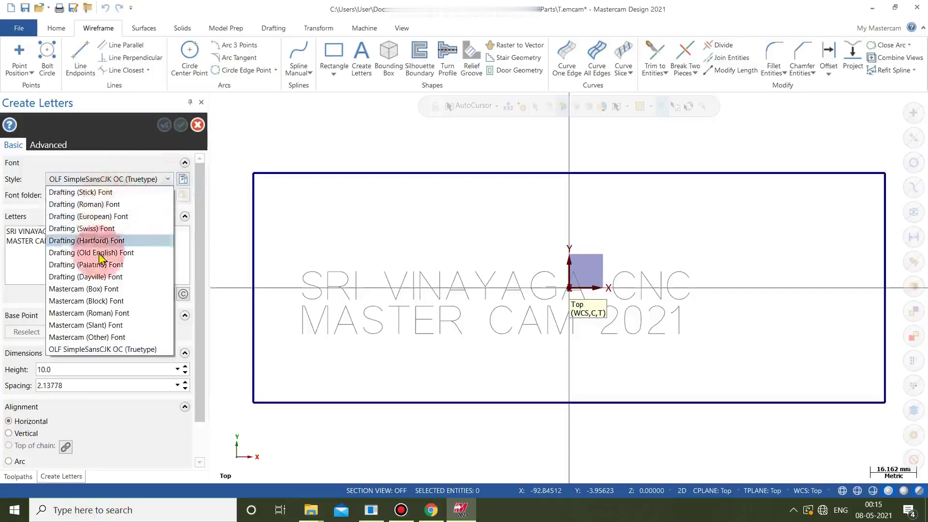
pyautogui.click(102, 276)
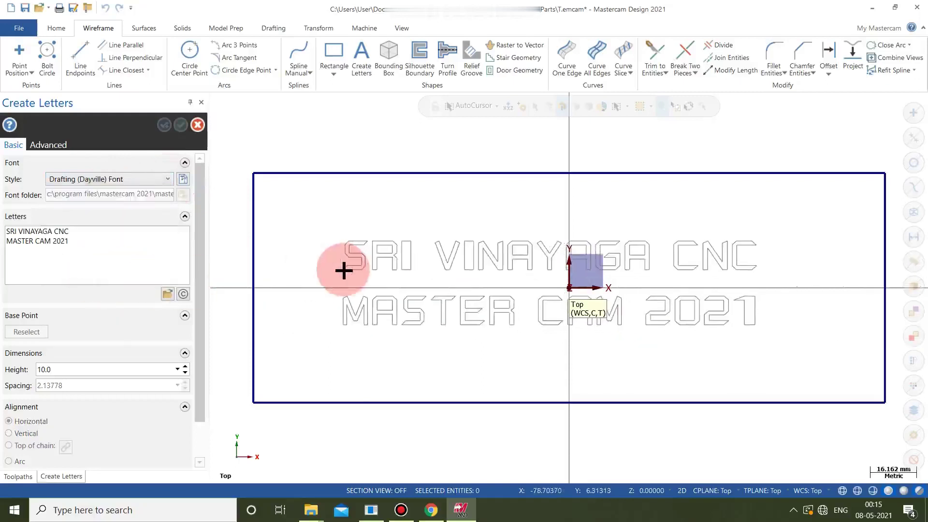
# Try letter heights of 12 mm and 14.5 mm to compare how the text fits the rectangle
pyautogui.click(106, 370)
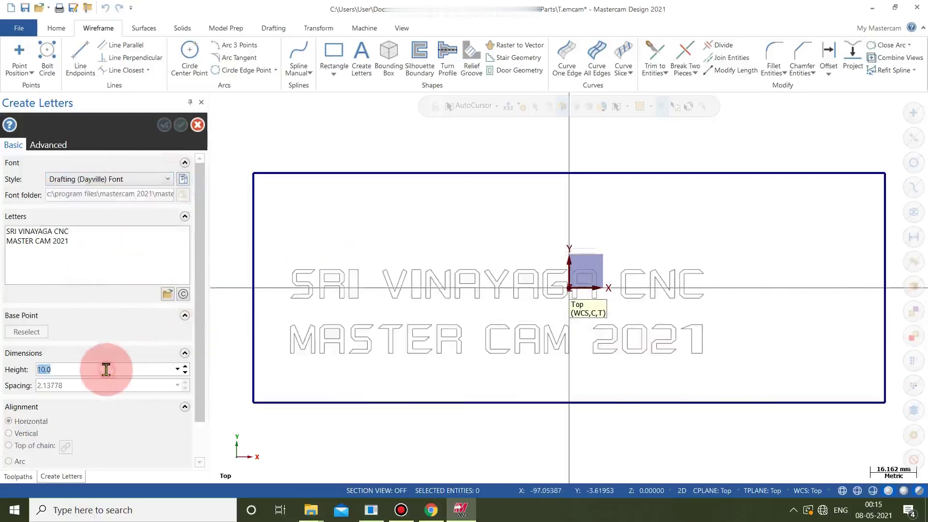
pyautogui.write('12')
pyautogui.press('Tab')
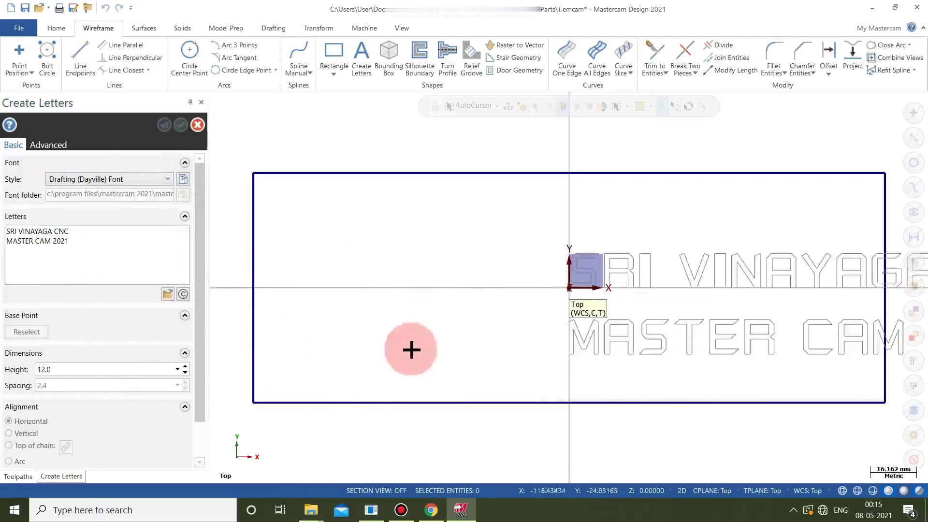
pyautogui.click(112, 368)
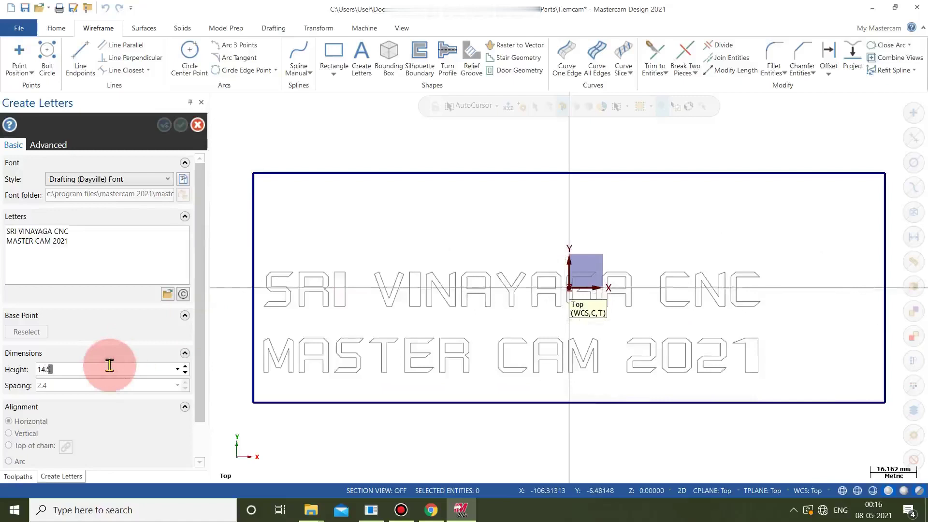
pyautogui.press('Tab')
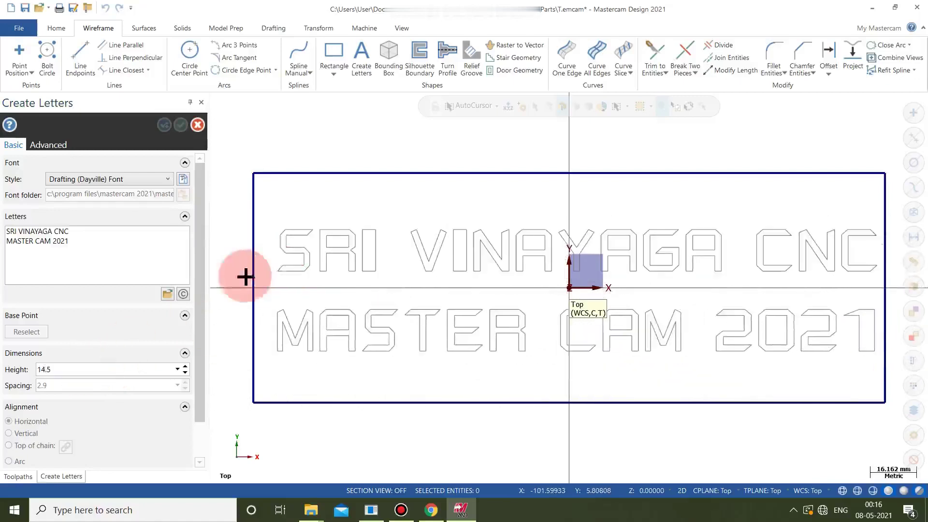
# Set the letter height to 15 mm and place the two-line text inside the rectangle
pyautogui.click(96, 372)
pyautogui.write('15')
pyautogui.press('Tab')
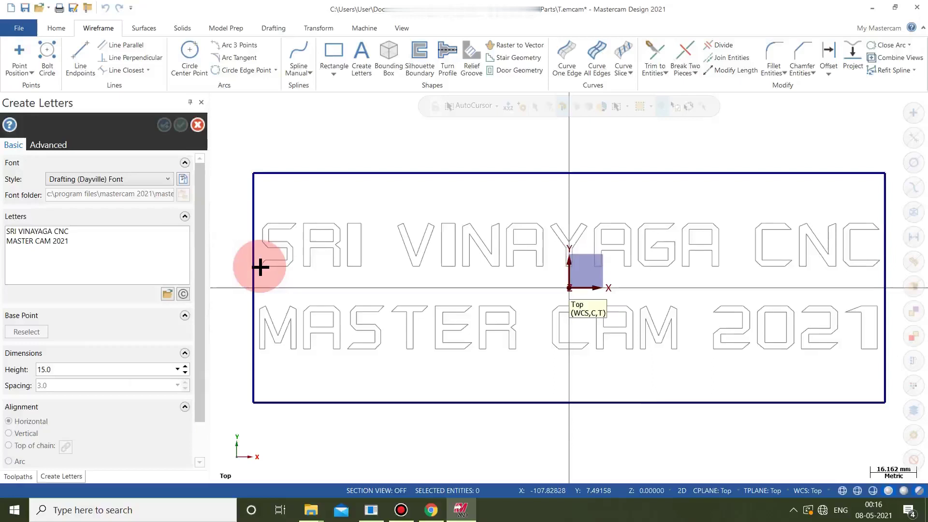
pyautogui.click(260, 267)
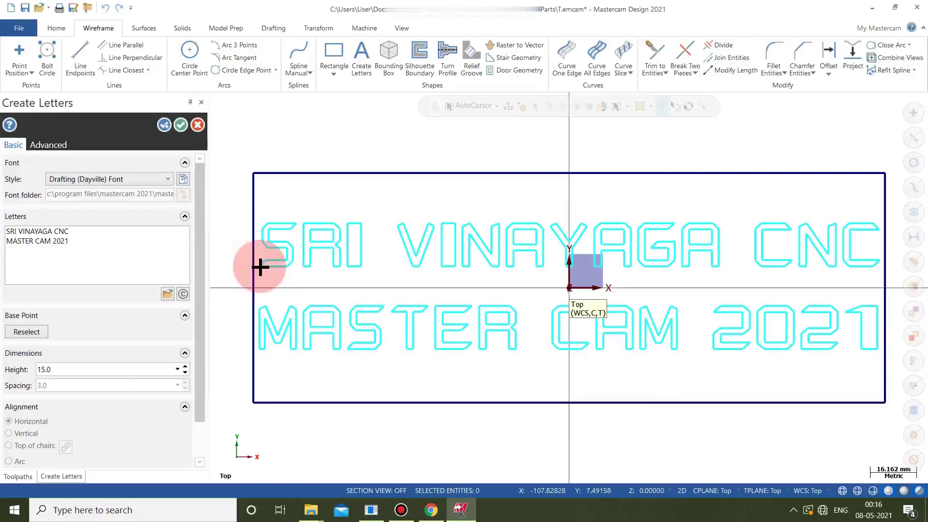
pyautogui.click(180, 125)
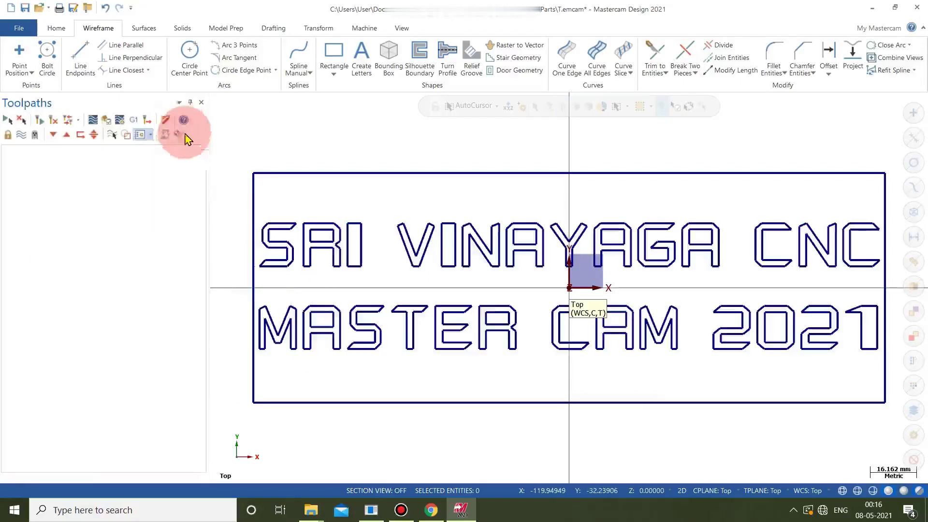
# Extrude the outer rectangle 20 mm downward as a solid body below the lettering, working in the isometric view
pyautogui.rightClick(311, 157)
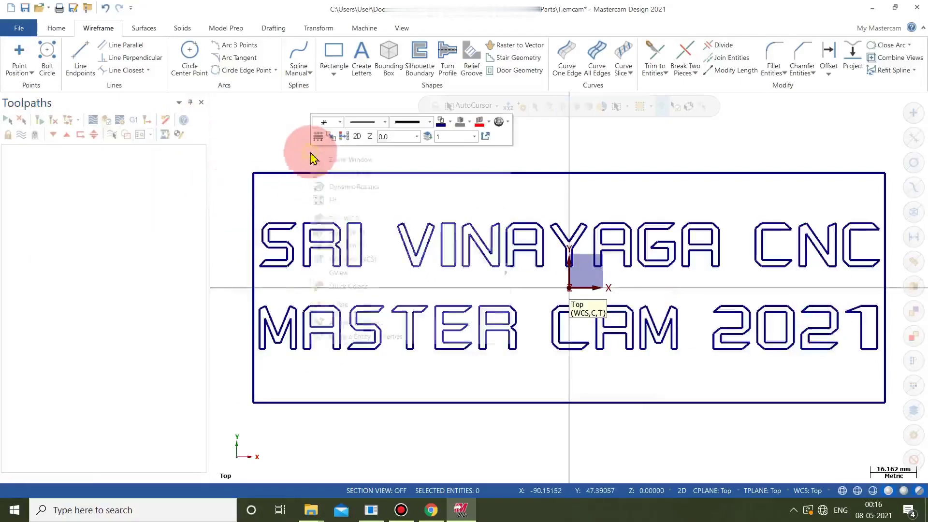
pyautogui.click(338, 260)
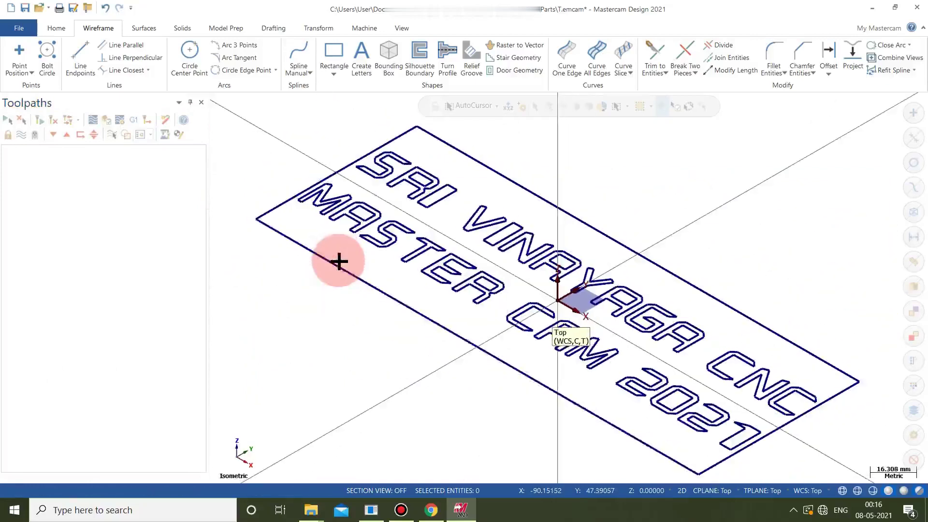
pyautogui.click(179, 29)
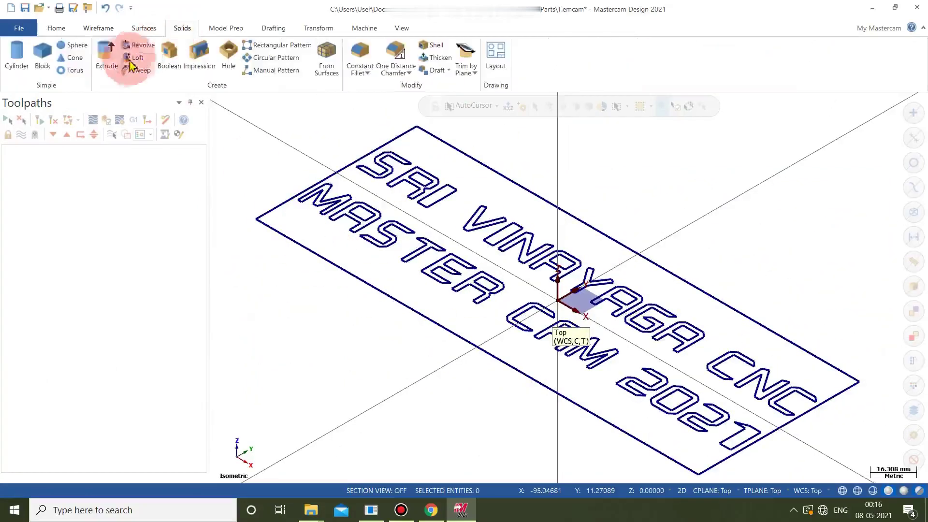
pyautogui.click(102, 72)
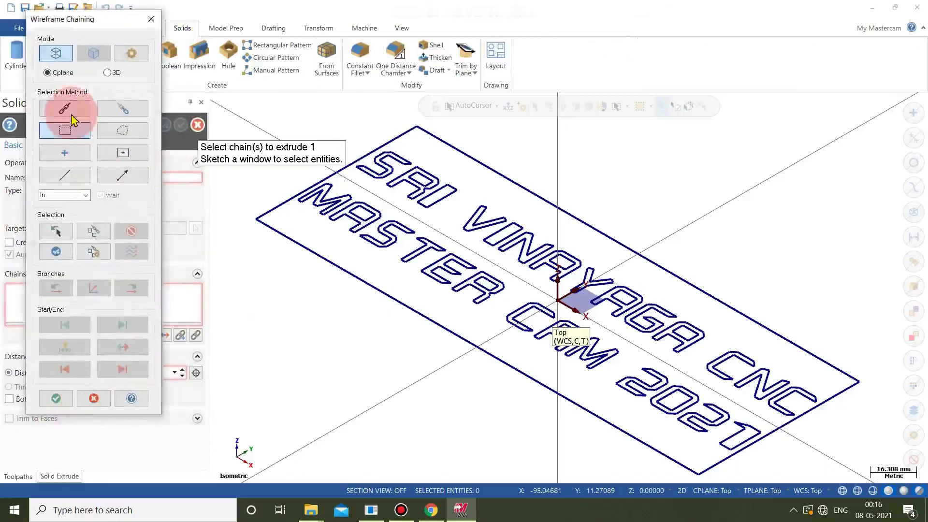
pyautogui.click(300, 195)
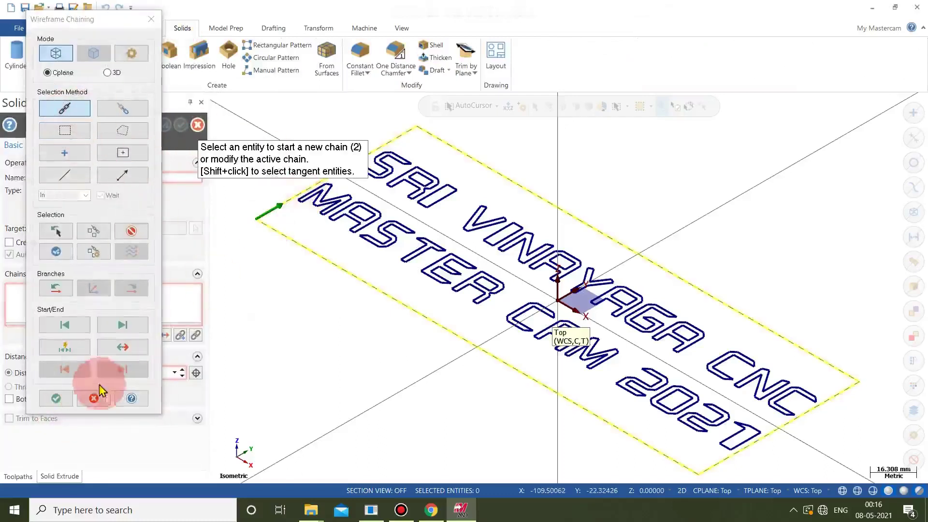
pyautogui.click(57, 398)
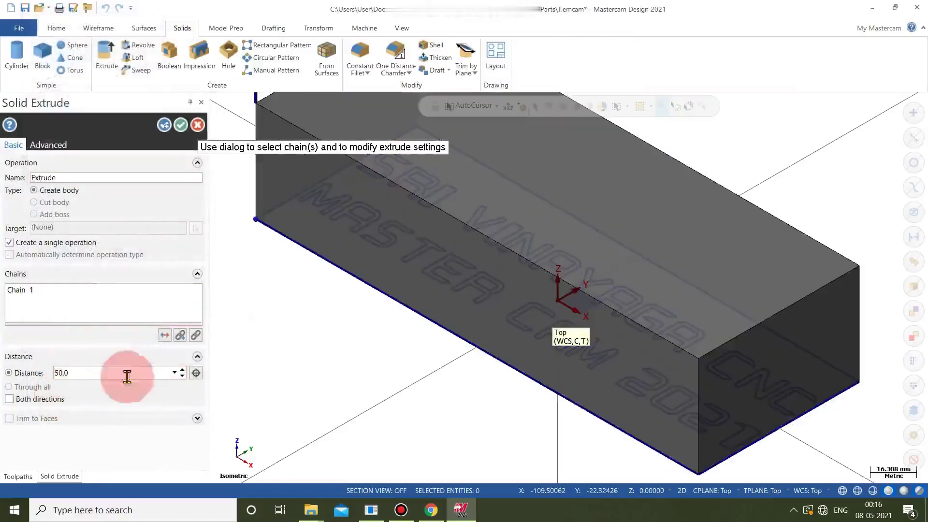
pyautogui.click(165, 337)
pyautogui.click(95, 370)
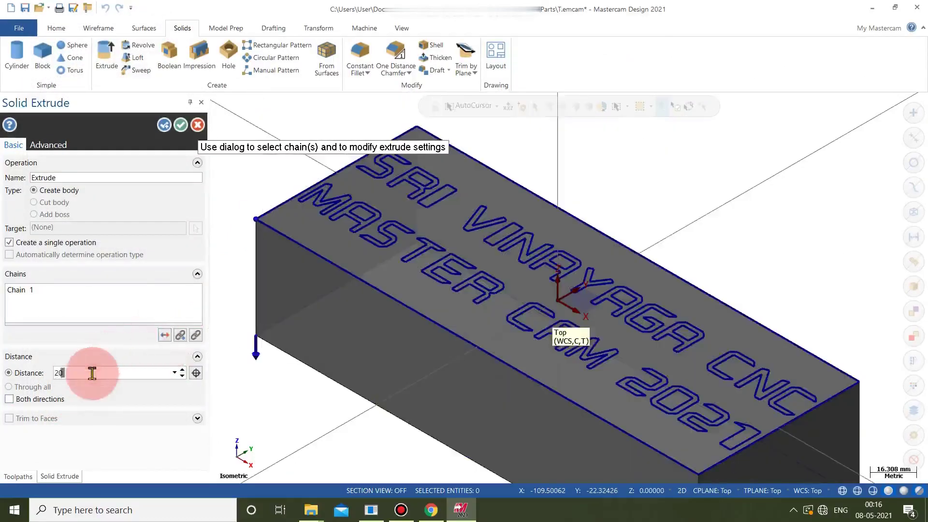
pyautogui.press('Return')
pyautogui.click(180, 126)
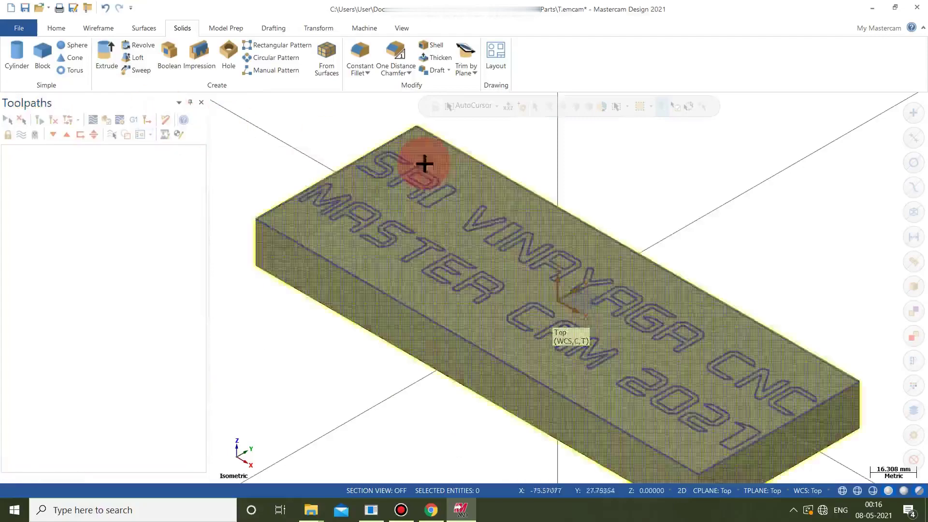
pyautogui.click(376, 139)
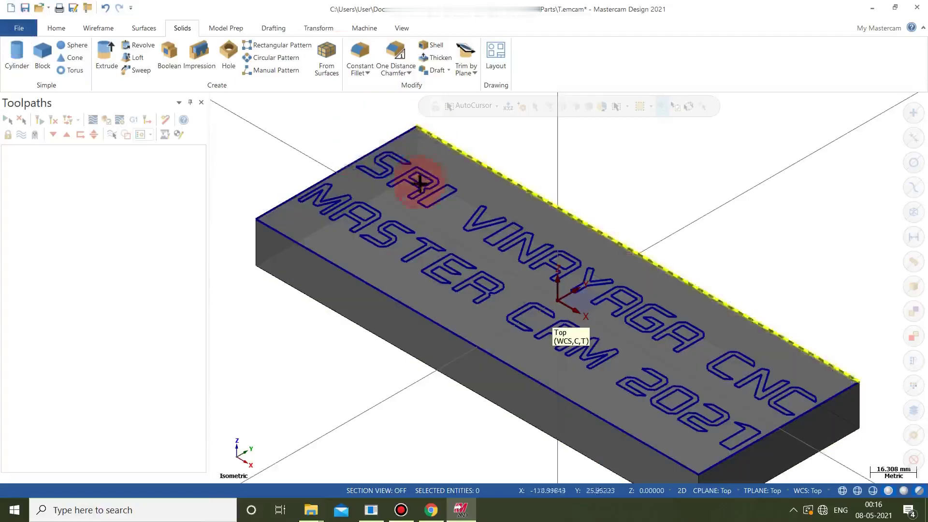
# Add a default milling machine group and define a rectangular 220 × 80 × 20 mm stock from all entities
pyautogui.click(364, 29)
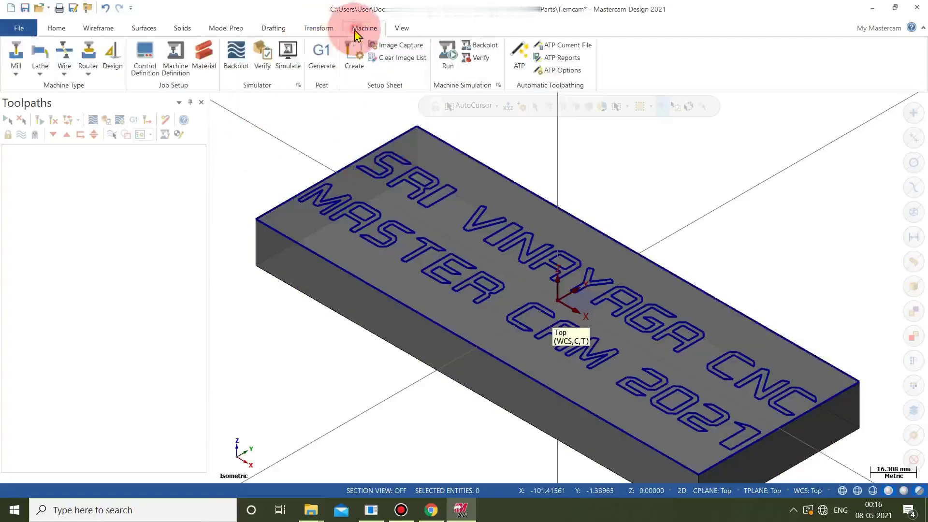
pyautogui.click(24, 74)
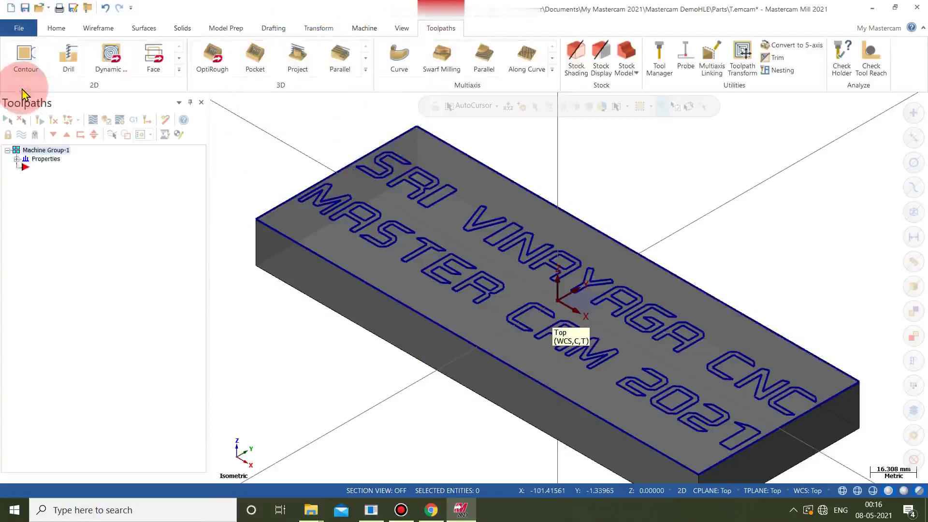
pyautogui.click(18, 165)
pyautogui.click(17, 160)
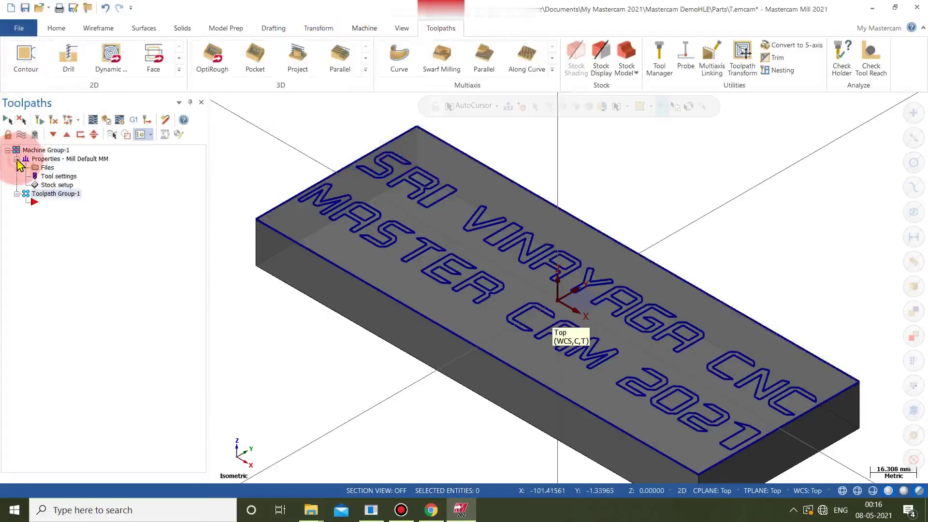
pyautogui.click(54, 184)
pyautogui.click(321, 392)
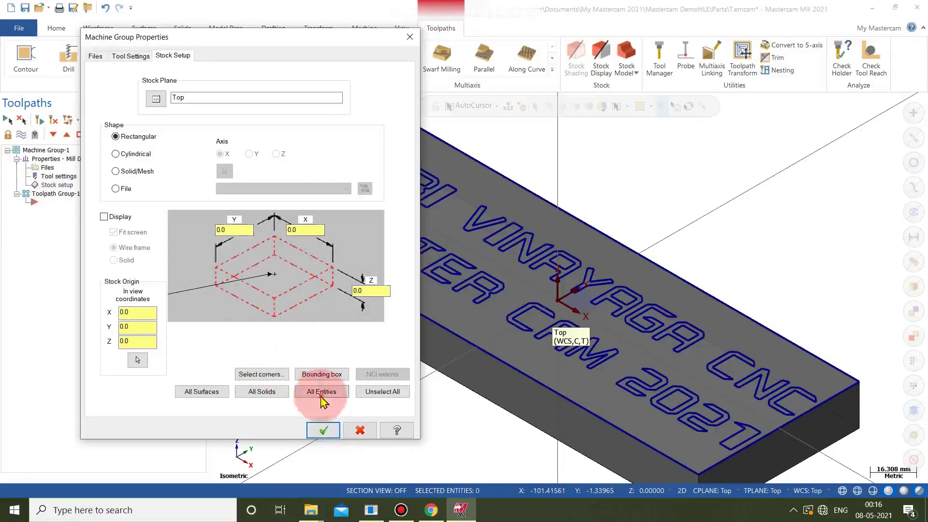
pyautogui.click(465, 283)
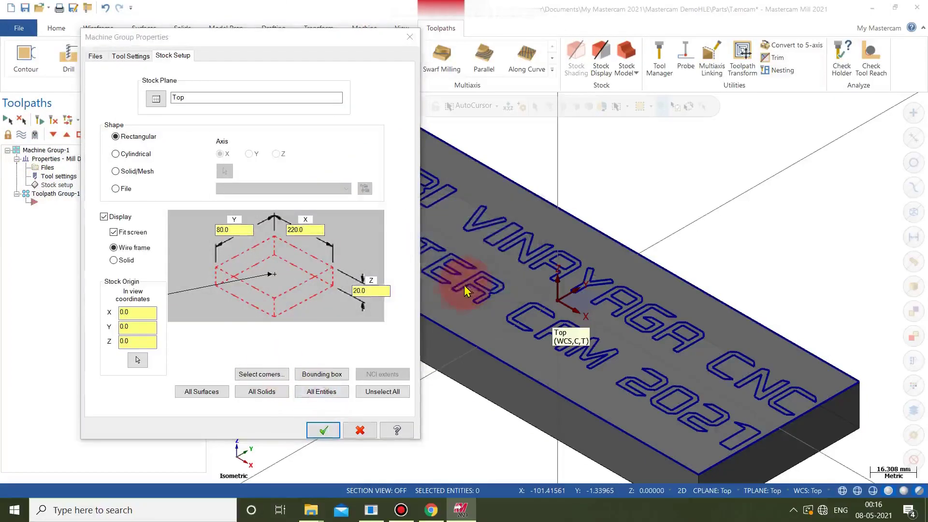
pyautogui.click(324, 430)
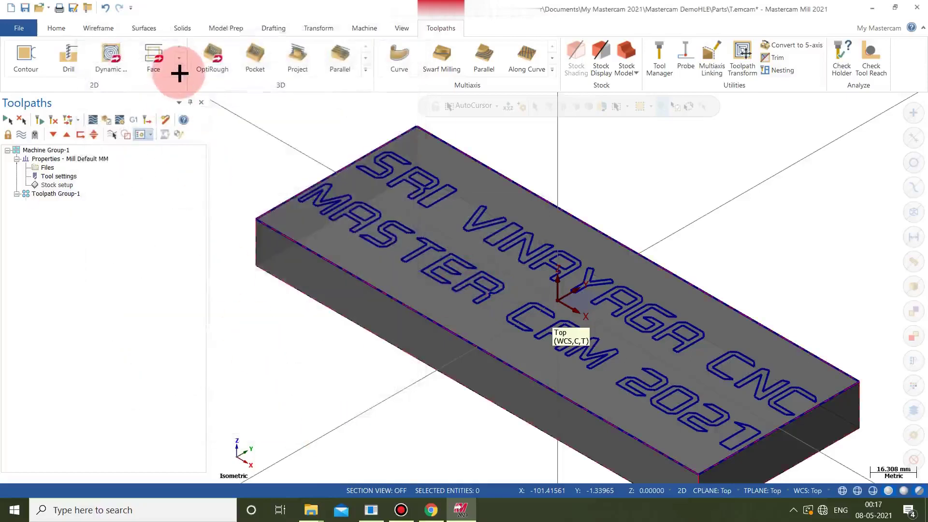
# Start an Engrave toolpath and window-select both lines of lettering as chains in the top view, excluding the outer rectangle
pyautogui.click(179, 70)
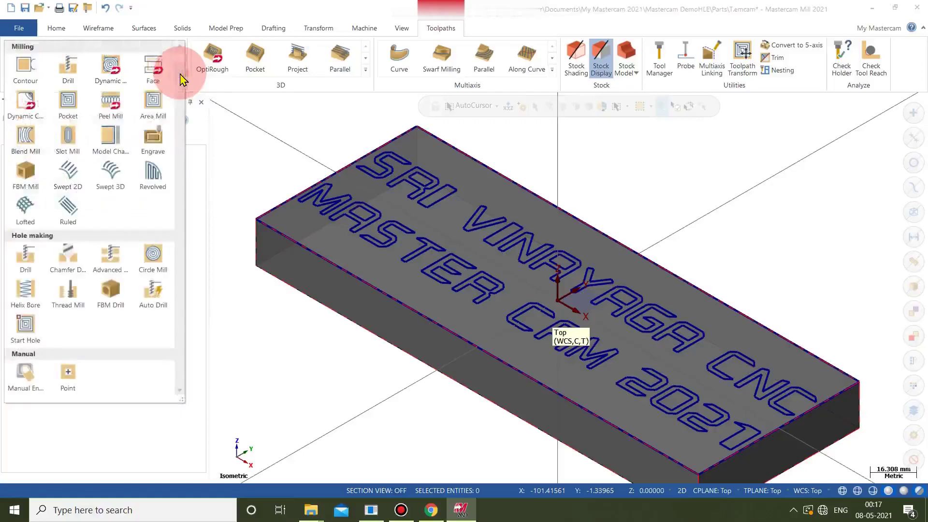
pyautogui.click(148, 138)
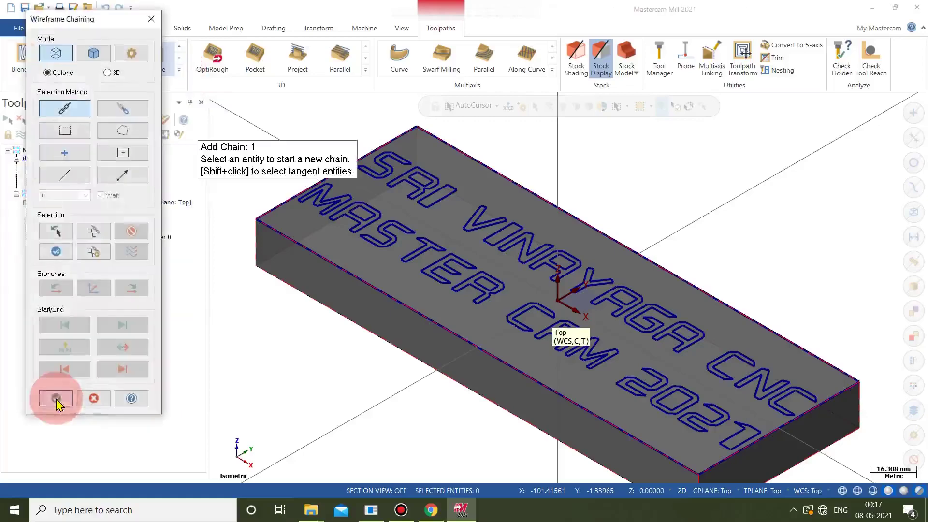
pyautogui.click(71, 136)
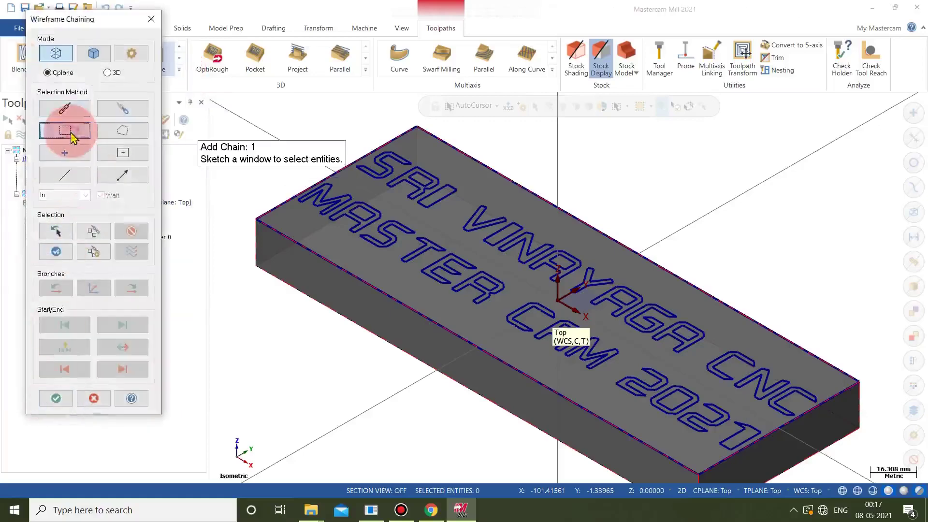
pyautogui.rightClick(258, 306)
pyautogui.click(293, 372)
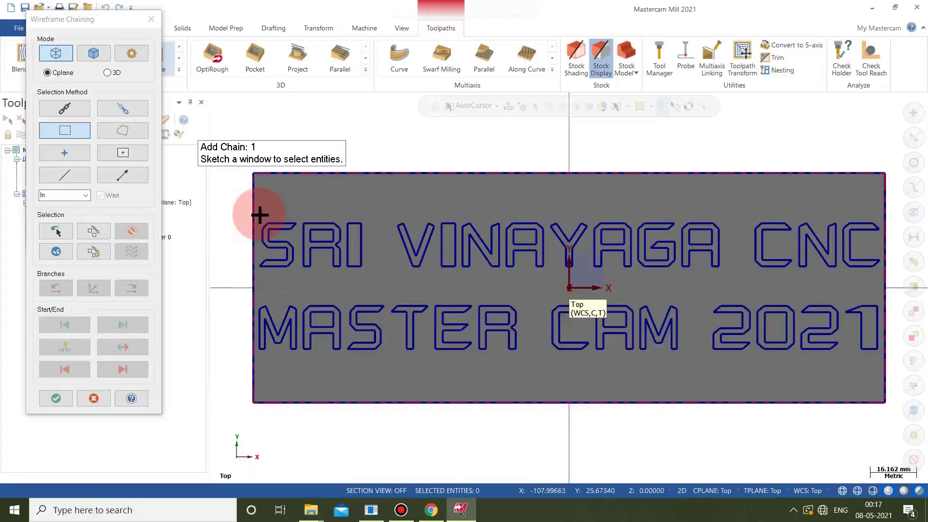
pyautogui.moveTo(259, 214)
pyautogui.mouseDown()
pyautogui.moveTo(414, 282)
pyautogui.moveTo(875, 304)
pyautogui.moveTo(881, 356)
pyautogui.mouseUp()
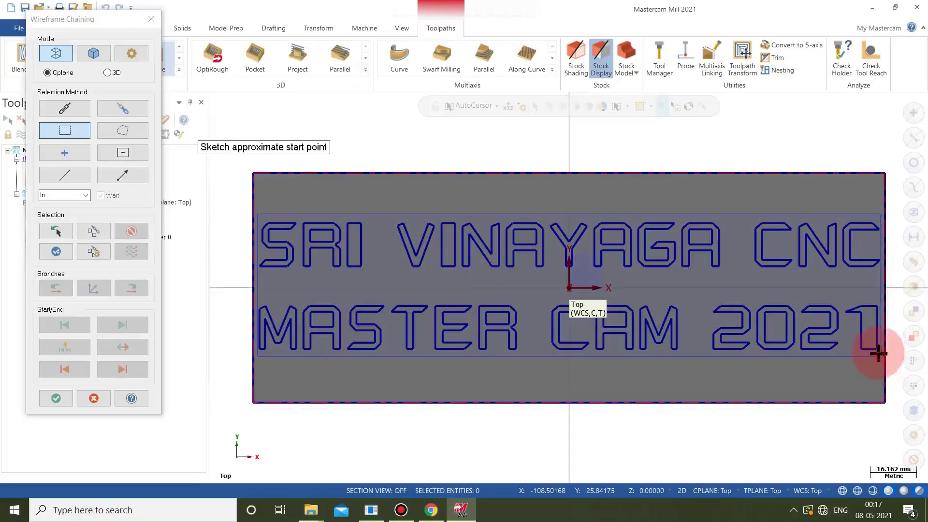
pyautogui.click(272, 286)
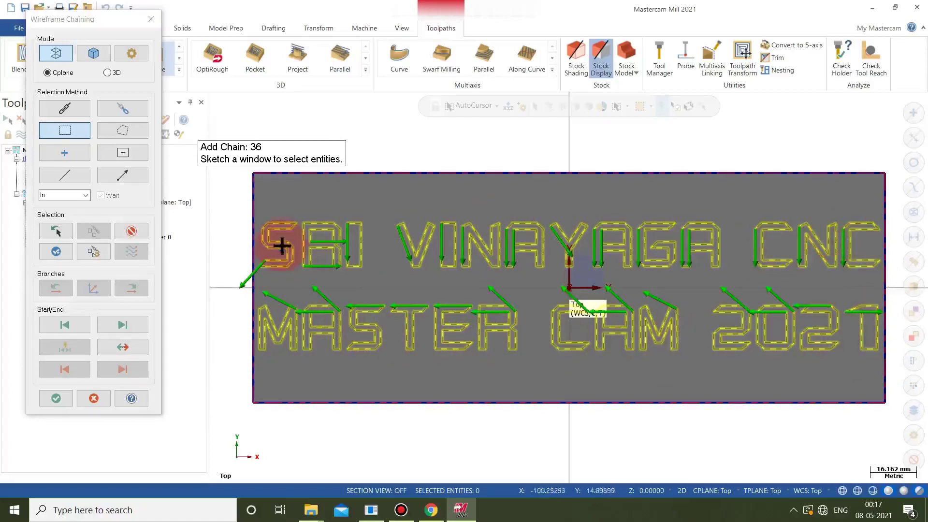
pyautogui.click(51, 396)
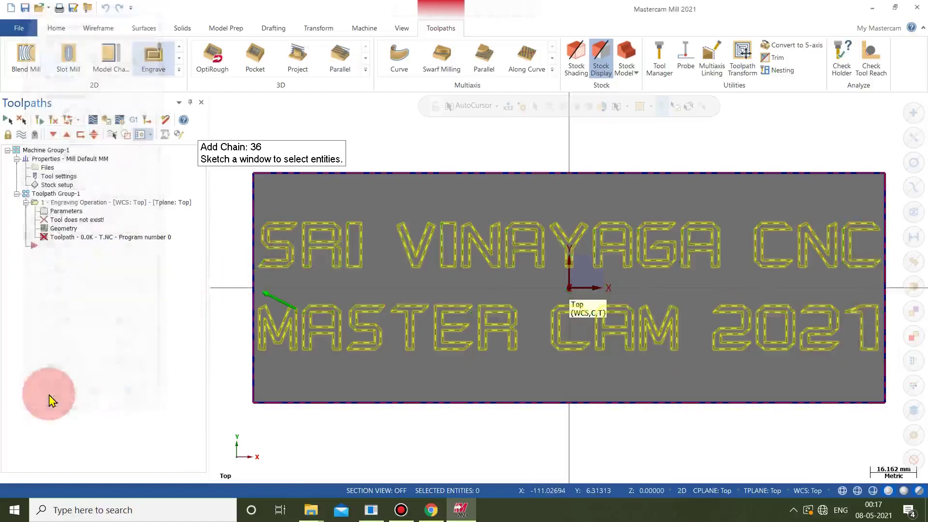
# Create an engrave mill with 10 mm outer diameter, 10 mm cutting length, 15° angle and 0.2 mm tip diameter for the operation
pyautogui.rightClick(404, 146)
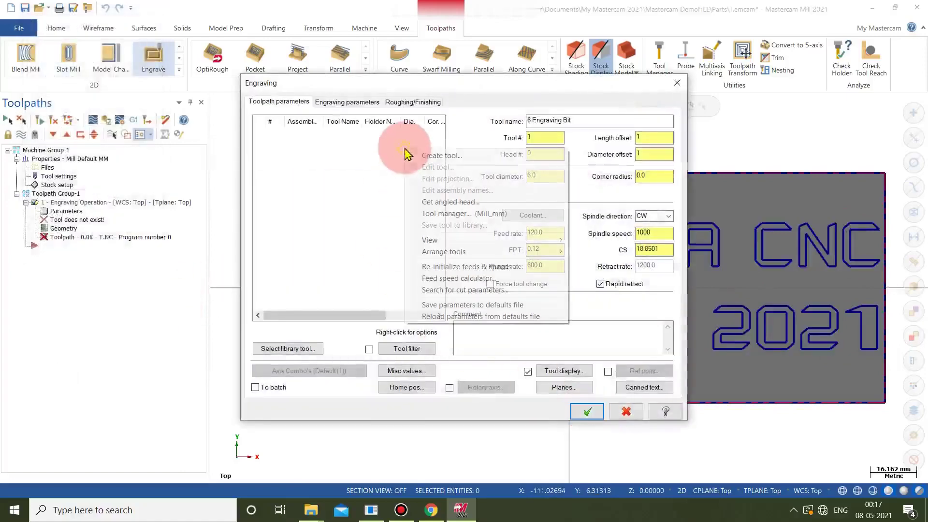
pyautogui.click(424, 156)
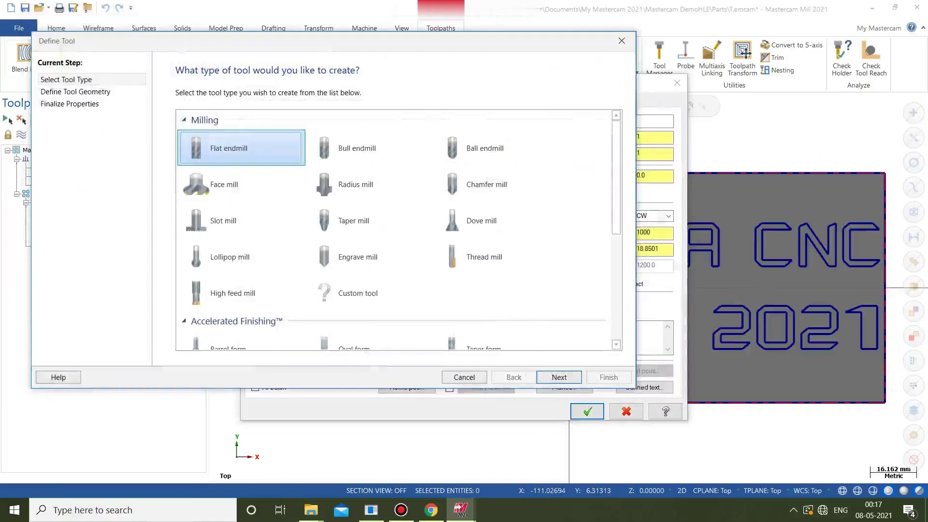
pyautogui.click(357, 266)
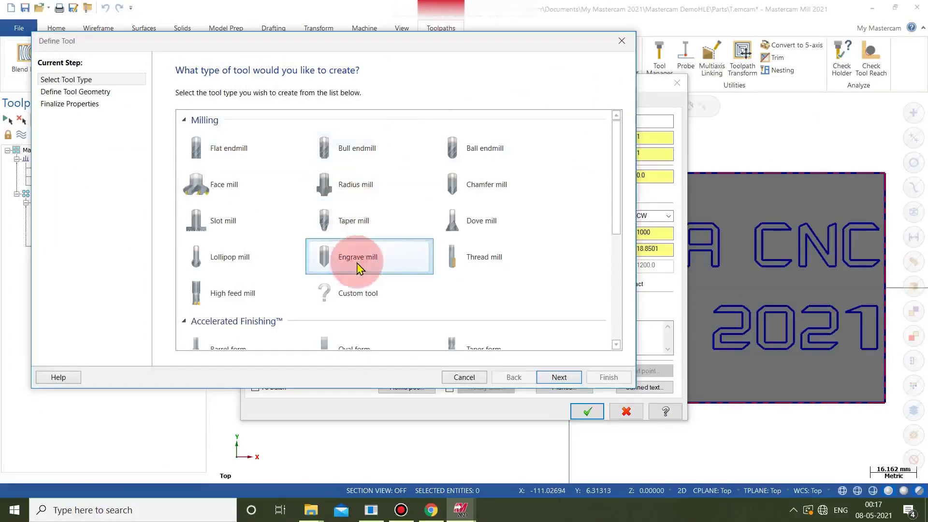
pyautogui.click(559, 377)
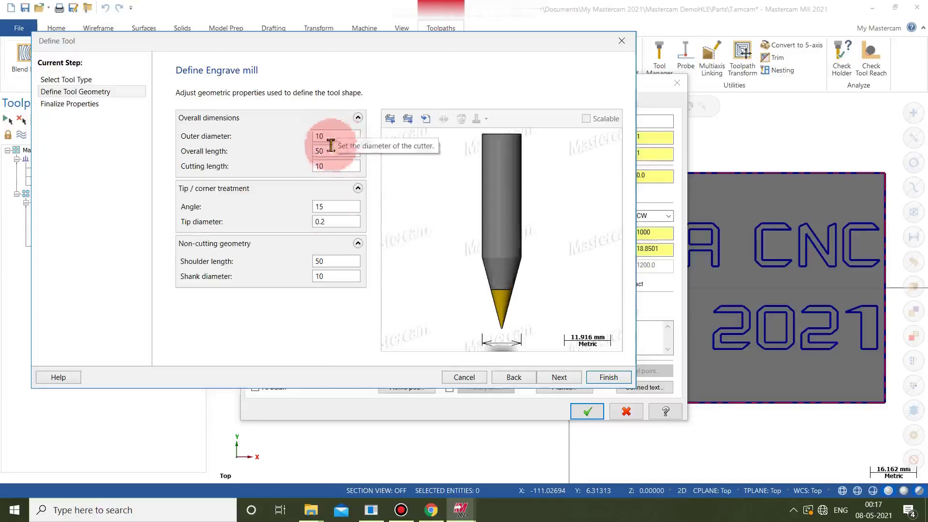
pyautogui.click(608, 377)
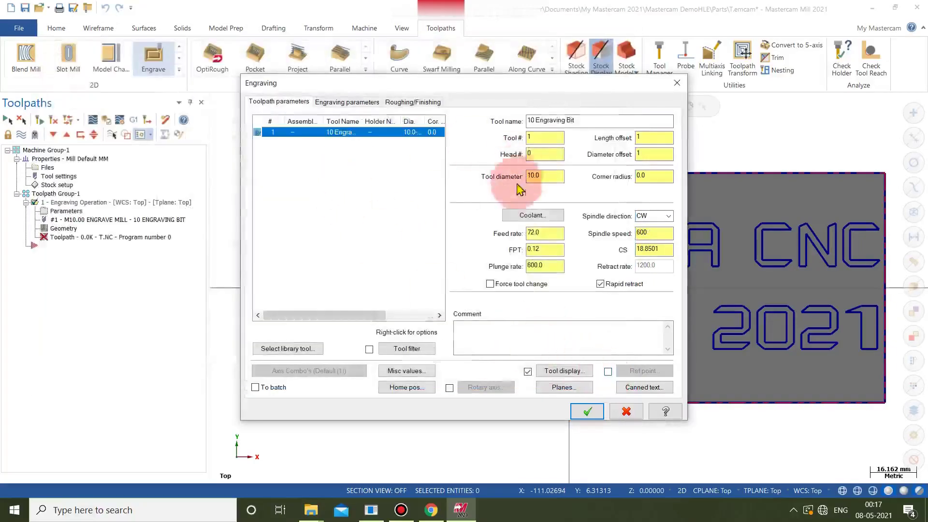
# Set the engraving tool's feed rate to 100, plunge rate to 500 and spindle speed to 1000
pyautogui.click(551, 234)
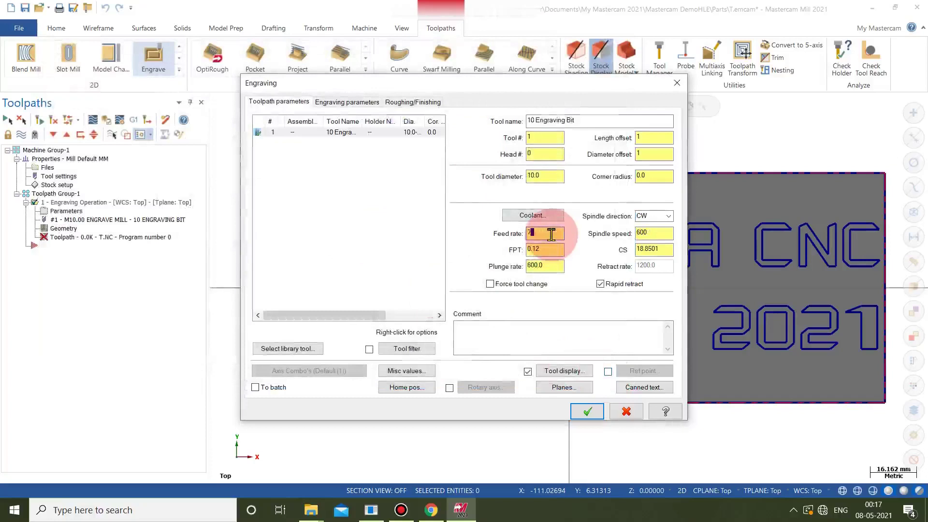
pyautogui.write('100')
pyautogui.click(550, 264)
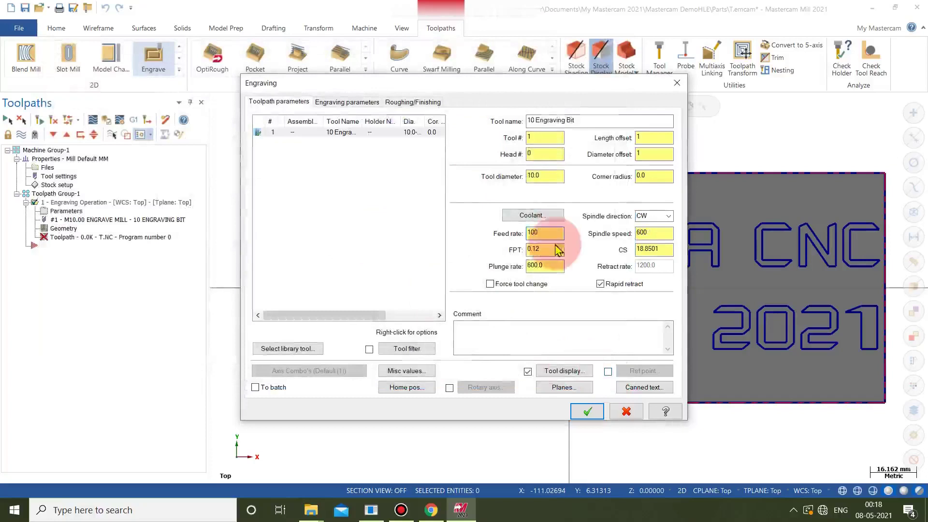
pyautogui.press('BackSpace')
pyautogui.press('BackSpace')
pyautogui.press('BackSpace')
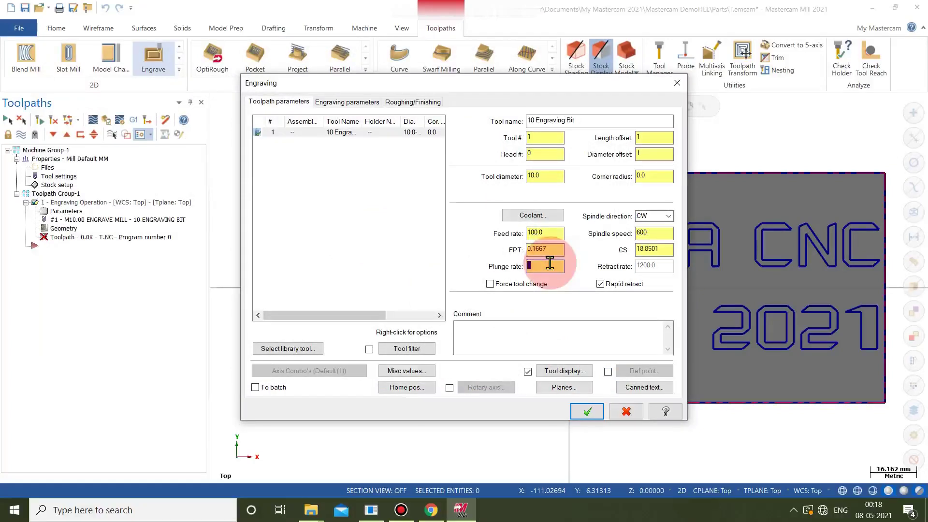
pyautogui.write('500.0')
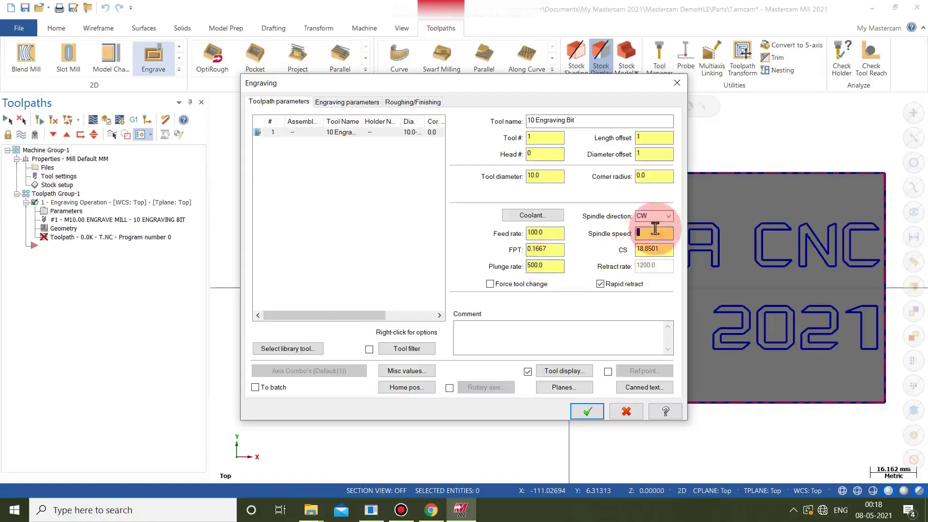
pyautogui.write('1000')
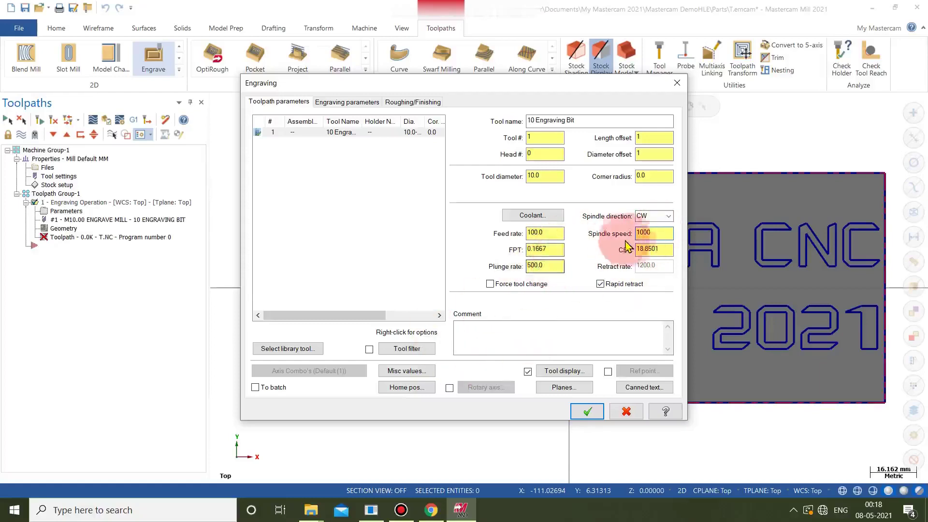
# Set absolute engraving heights with clearance 50 only at the start and end, depth -10, and XY stock to leave 0
pyautogui.click(347, 102)
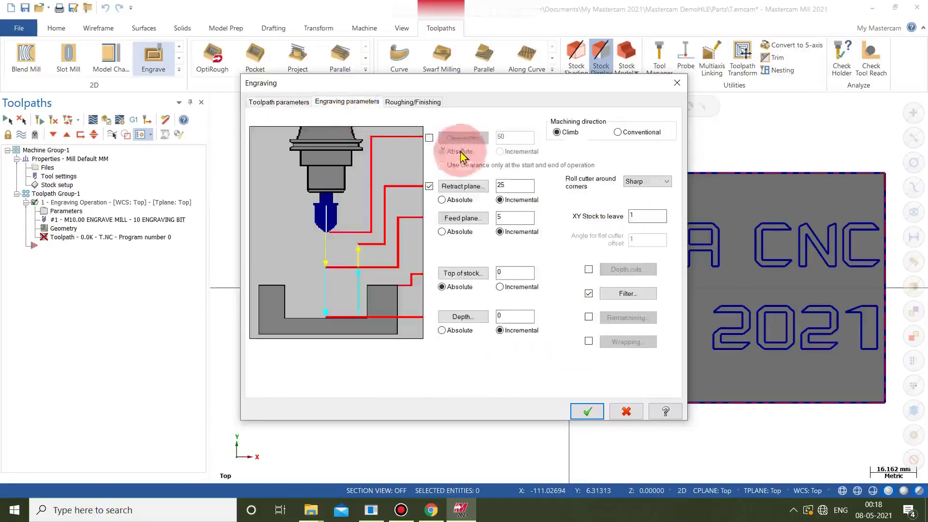
pyautogui.click(429, 137)
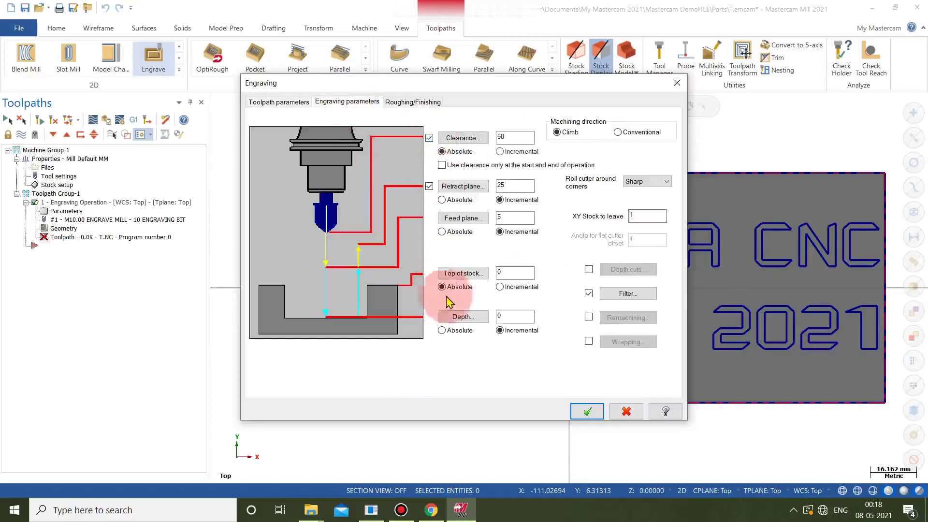
pyautogui.click(443, 232)
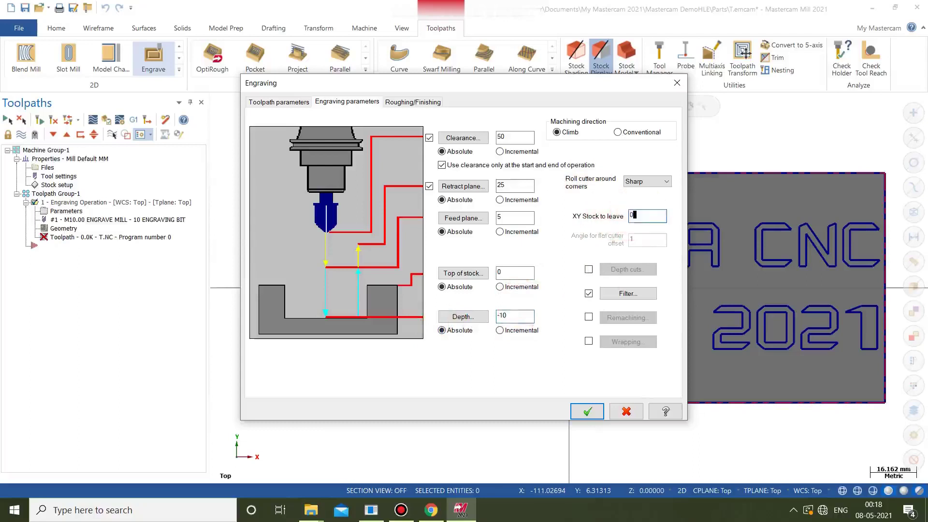
# Enable equal depth cuts, turn off the filter, and generate the engraving toolpath
pyautogui.click(618, 271)
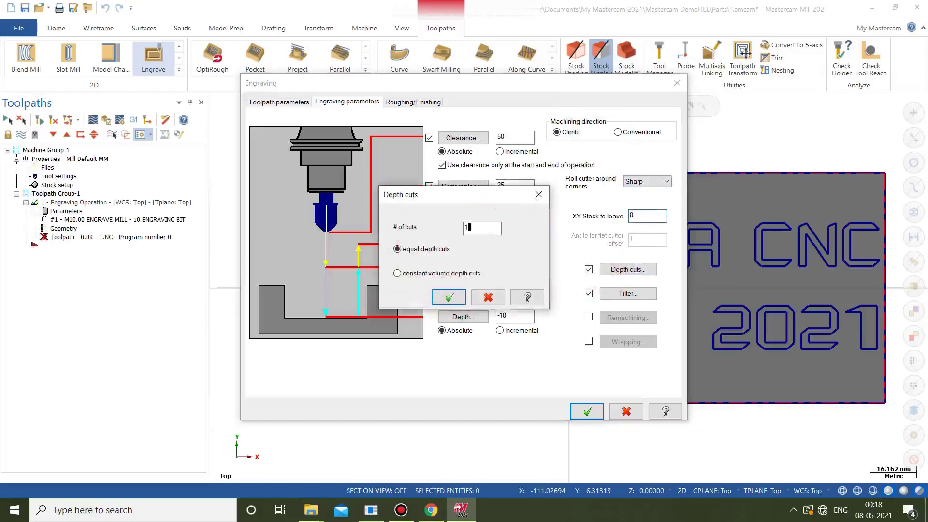
pyautogui.click(450, 299)
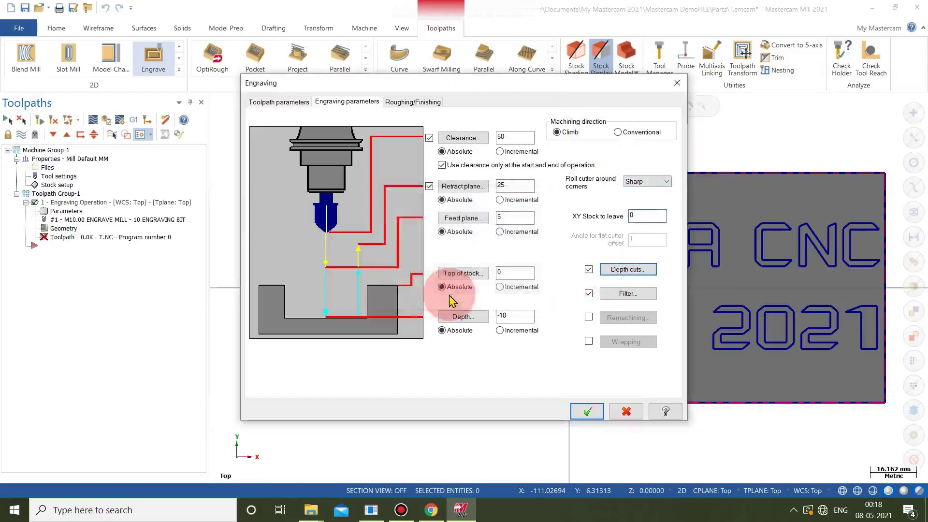
pyautogui.click(387, 199)
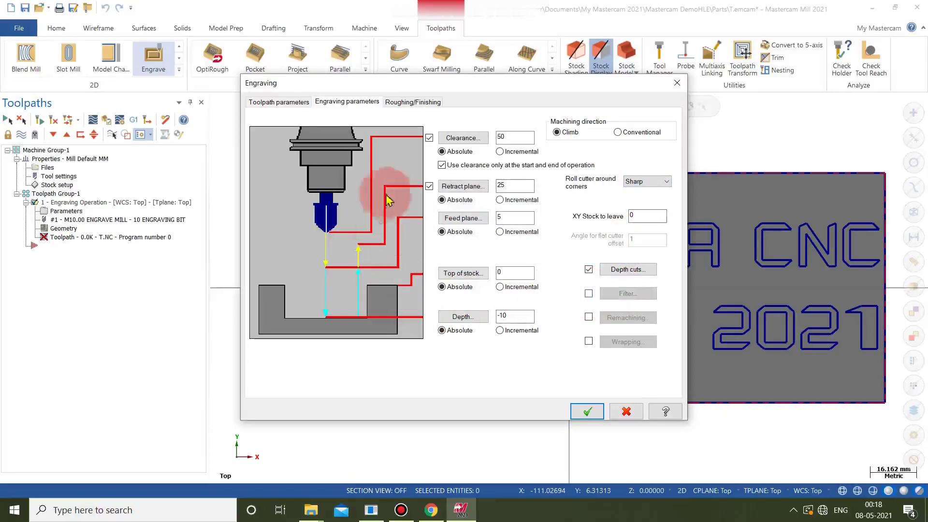
pyautogui.click(629, 138)
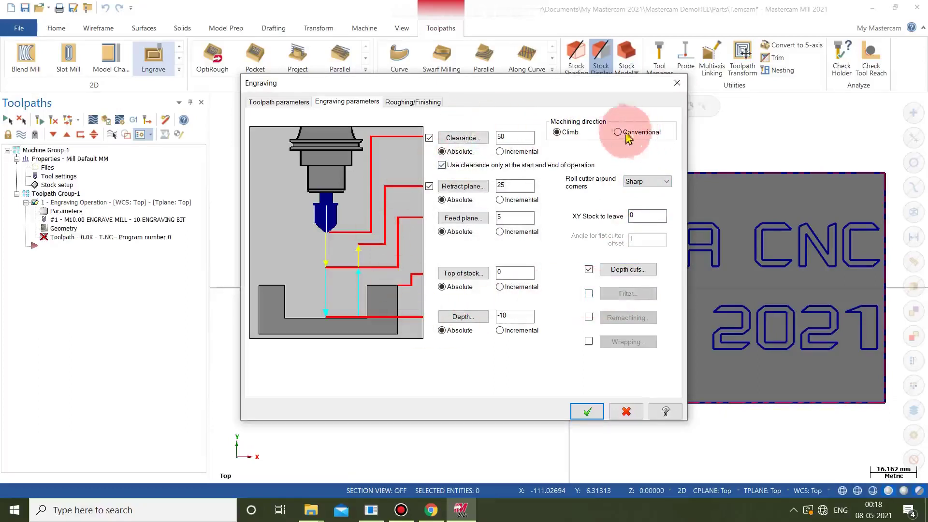
pyautogui.click(417, 104)
pyautogui.click(585, 412)
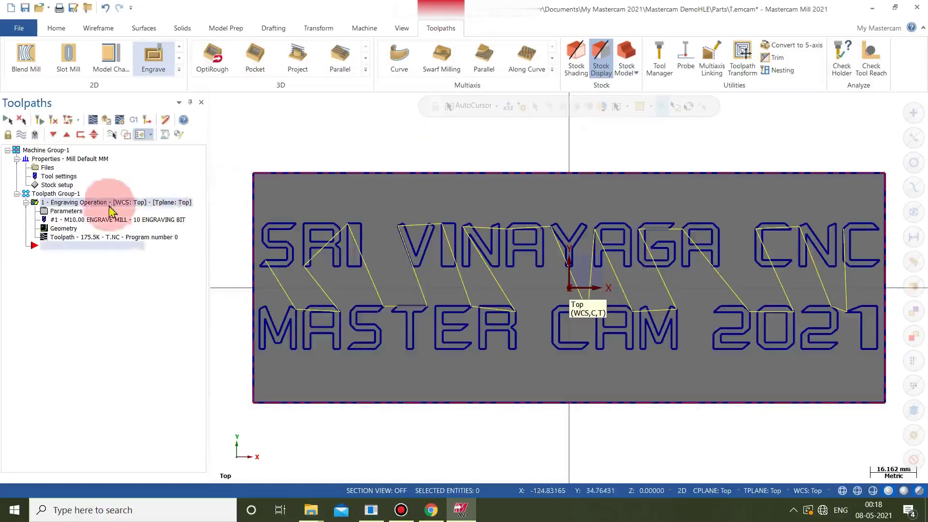
# Verify the engraving operation from the isometric view by playing its cutting simulation in the simulator
pyautogui.rightClick(300, 149)
pyautogui.click(331, 258)
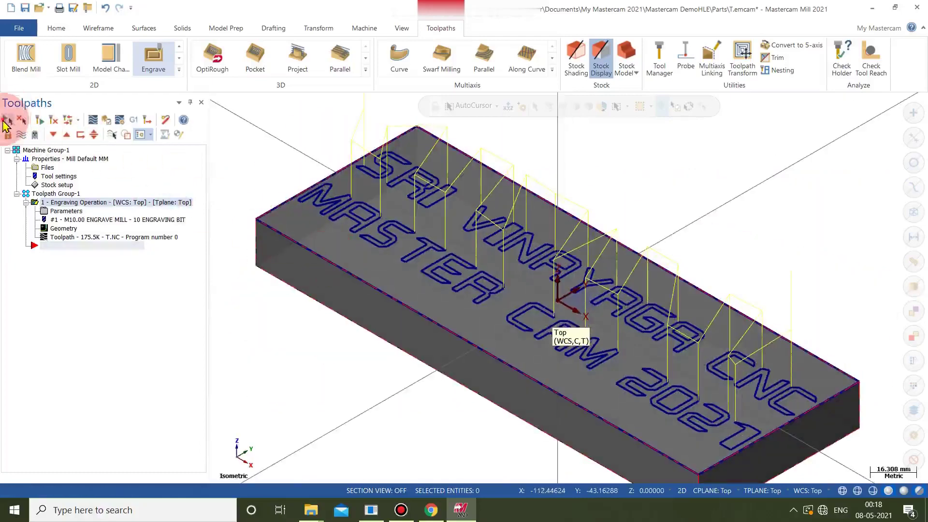
pyautogui.click(105, 127)
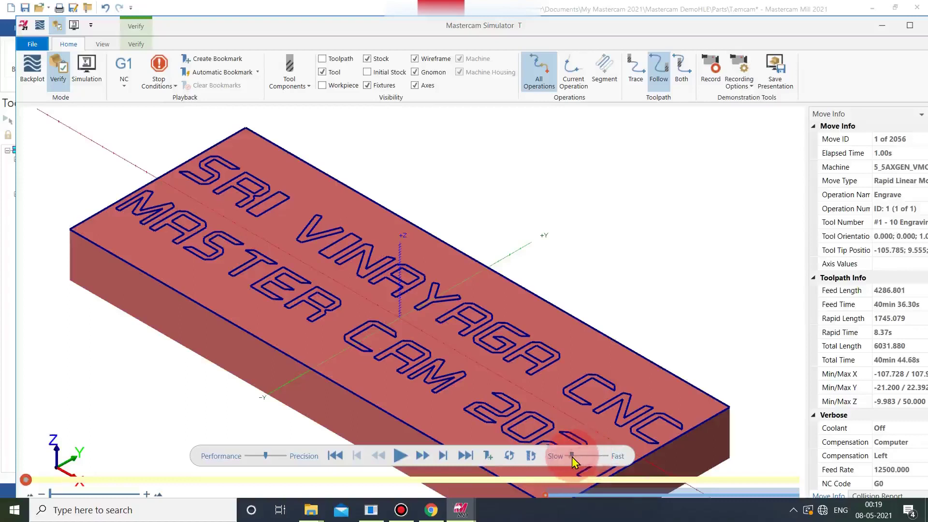
pyautogui.click(401, 456)
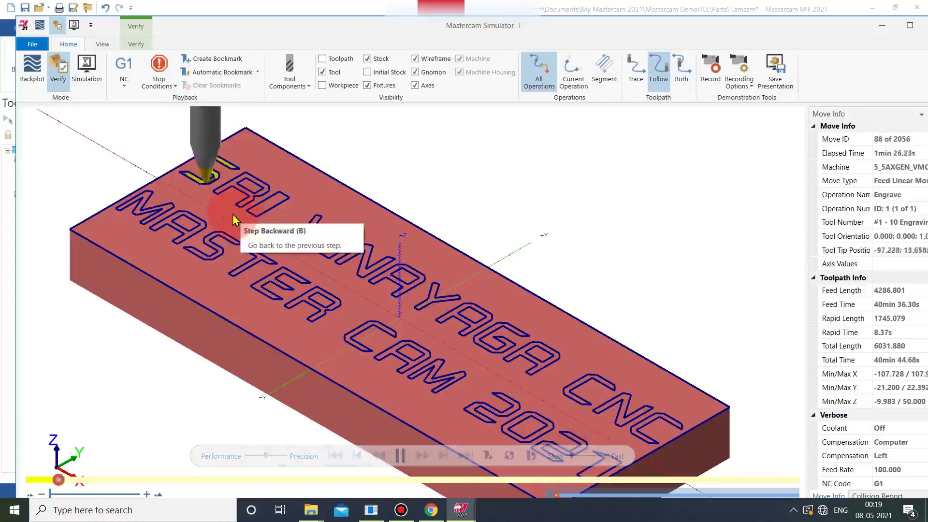
# Examine the tool and the engraved letters up close during the simulation, ending with an isometric view of the whole plate
pyautogui.scroll(4, 213, 224)
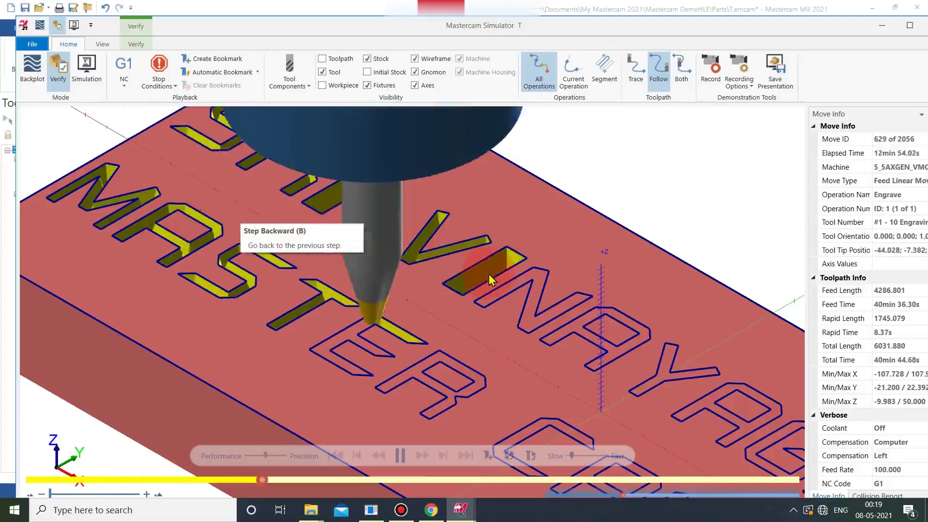
pyautogui.scroll(5, 479, 320)
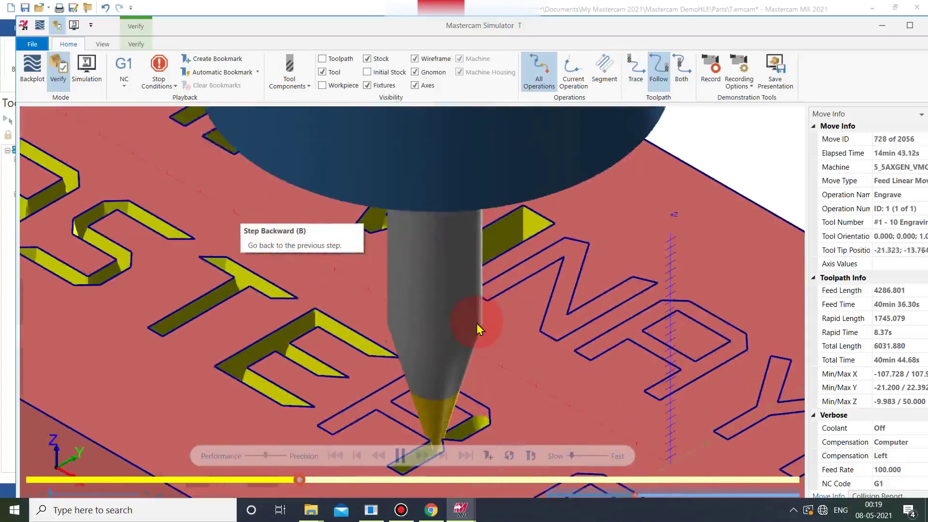
pyautogui.scroll(-3, 476, 323)
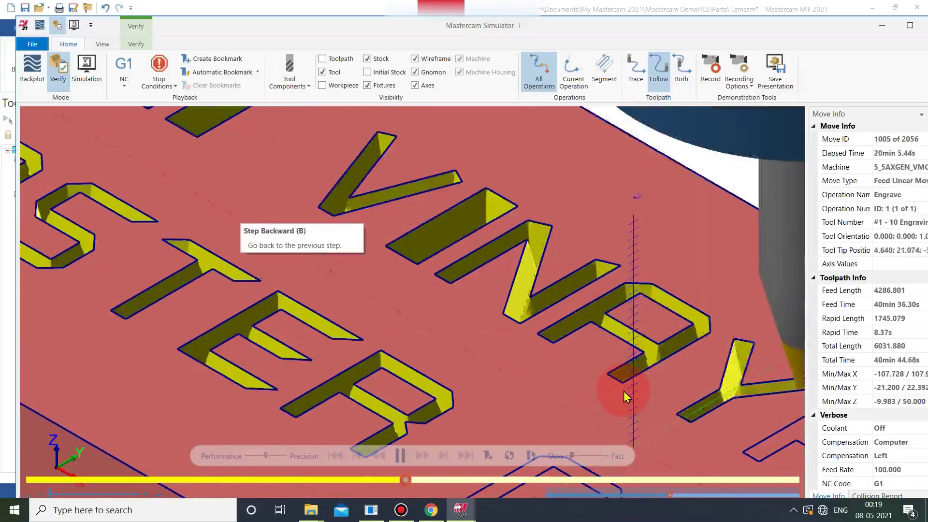
pyautogui.scroll(4, 627, 397)
pyautogui.scroll(-2, 627, 397)
pyautogui.scroll(-5, 627, 398)
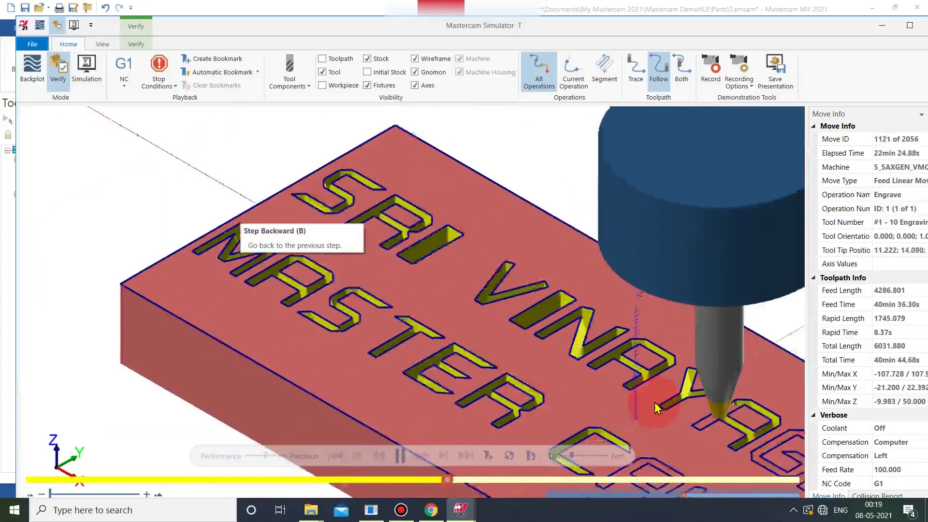
pyautogui.scroll(6, 754, 470)
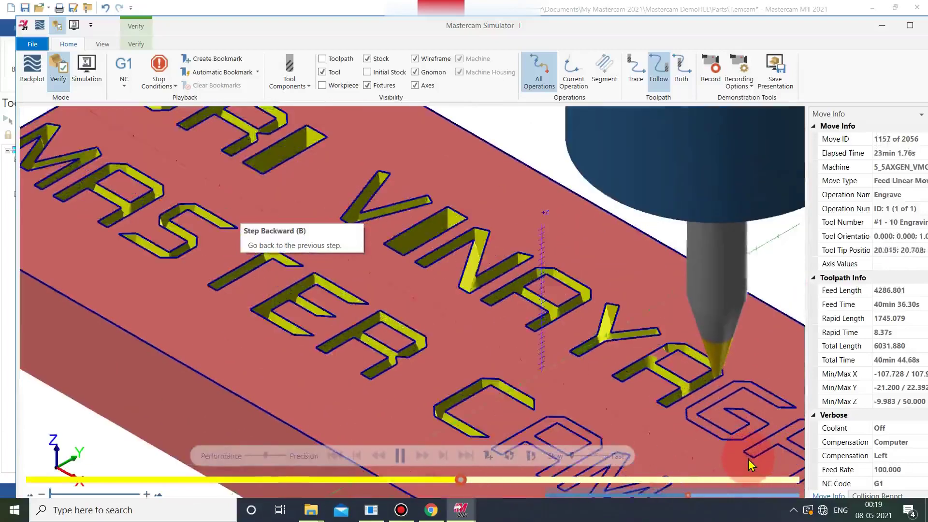
pyautogui.scroll(-5, 665, 422)
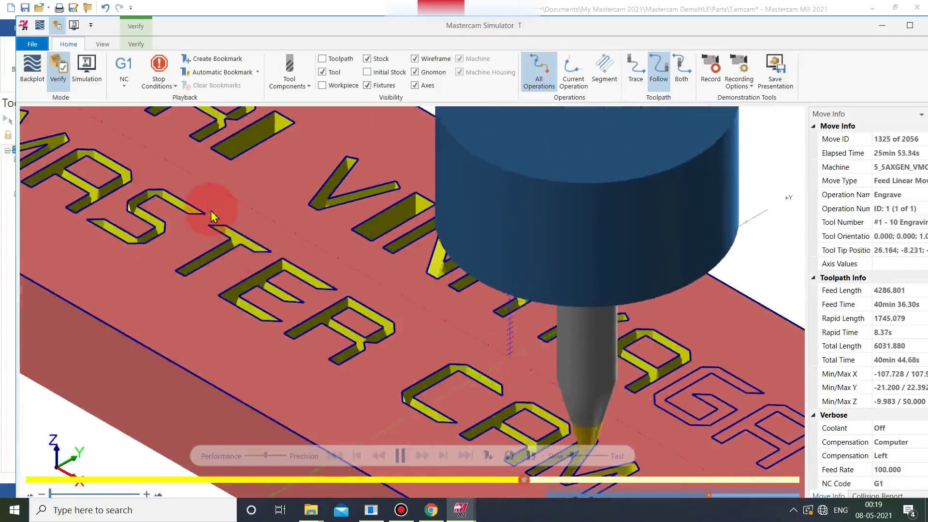
pyautogui.rightClick(212, 211)
pyautogui.click(238, 257)
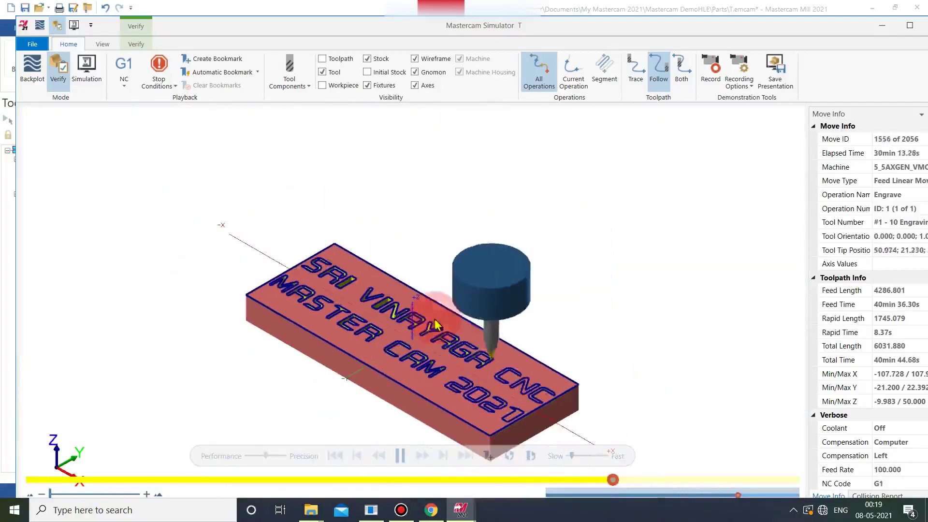
# Examine the engraved letters up close while the cutting simulation plays to its end
pyautogui.scroll(6, 546, 381)
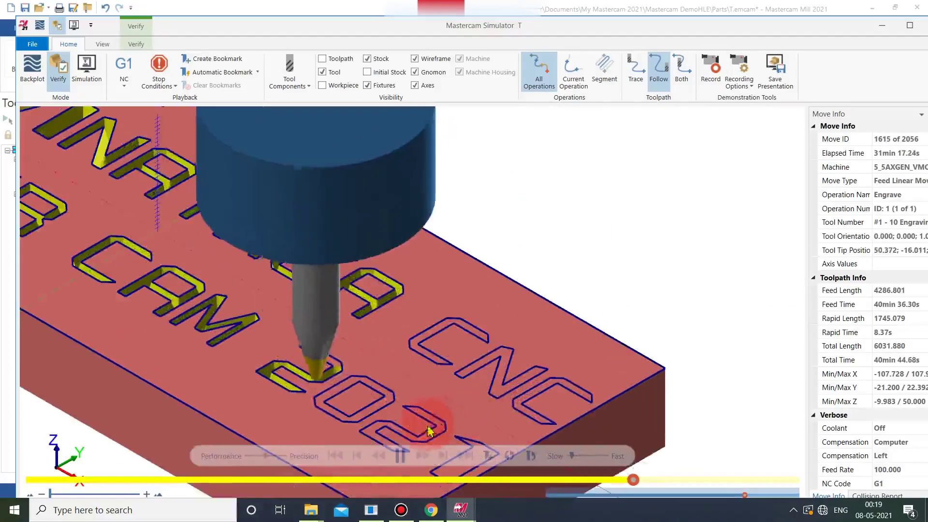
pyautogui.scroll(3, 512, 430)
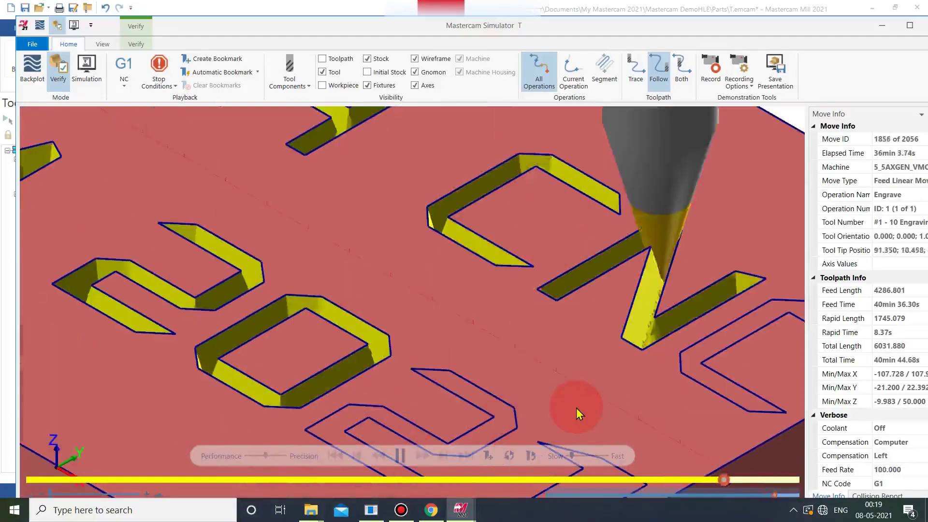
pyautogui.scroll(-5, 576, 408)
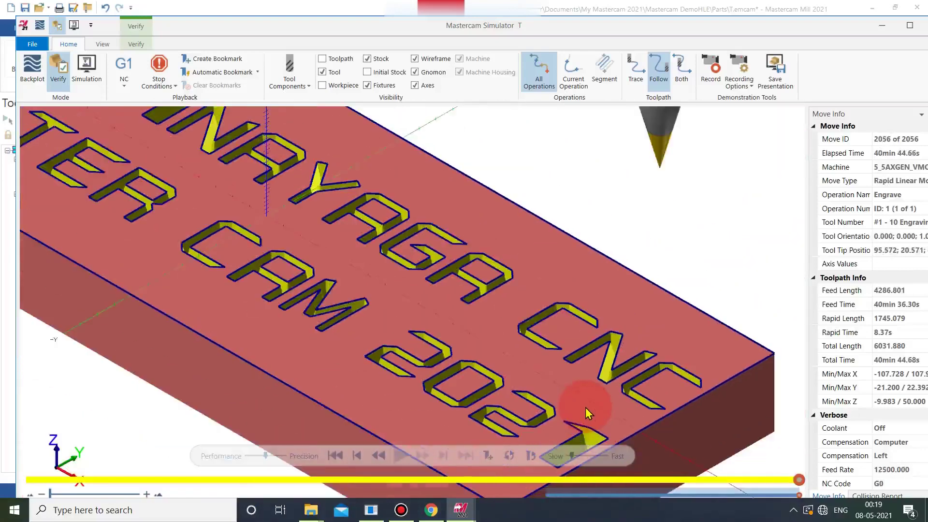
pyautogui.scroll(-3, 585, 409)
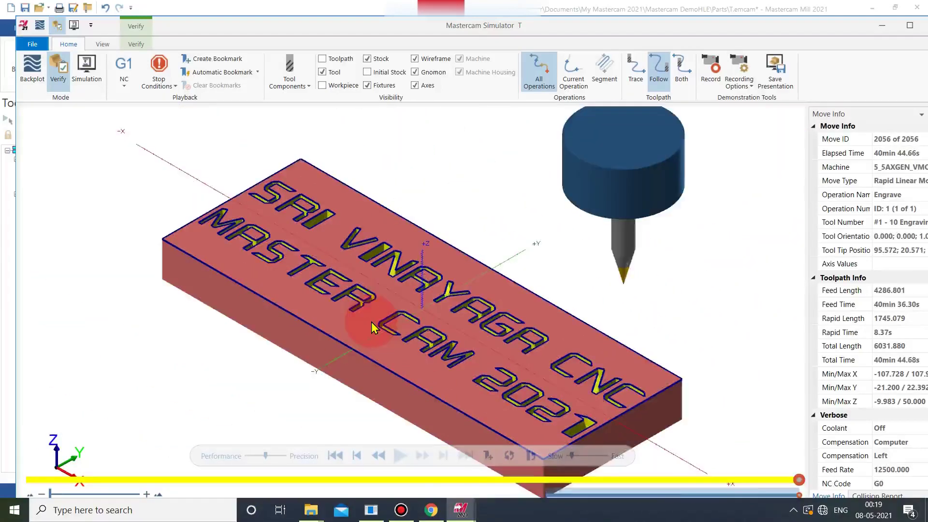
pyautogui.scroll(5, 372, 323)
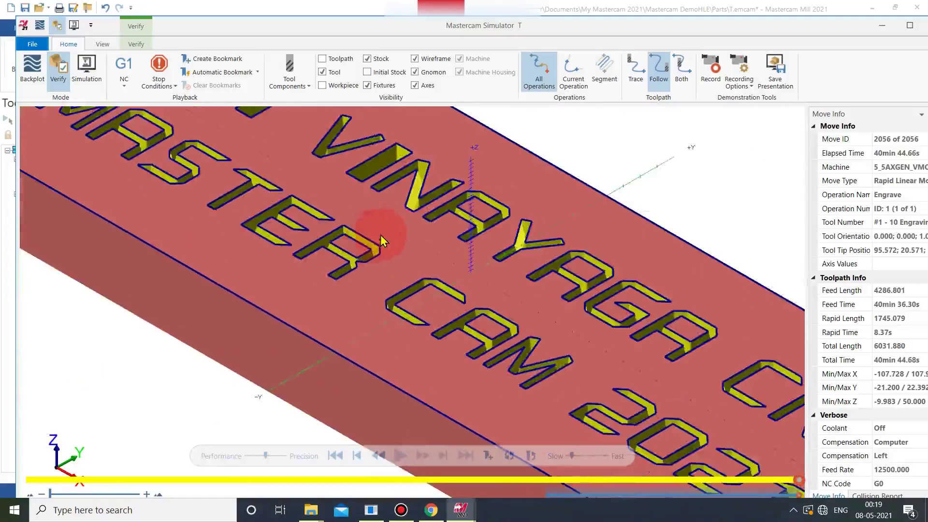
pyautogui.scroll(-4, 415, 183)
pyautogui.scroll(3, 401, 164)
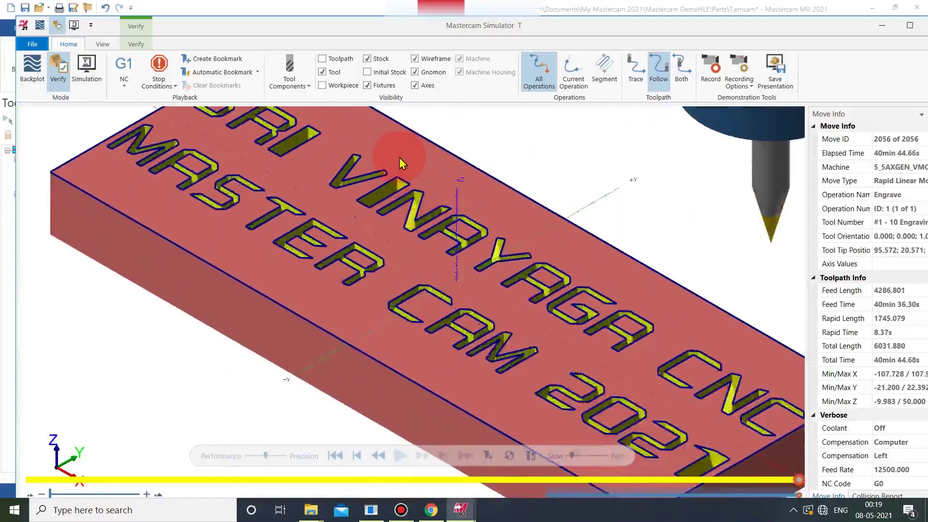
# Inspect the finished engraving from the top view and return to the isometric view
pyautogui.rightClick(413, 150)
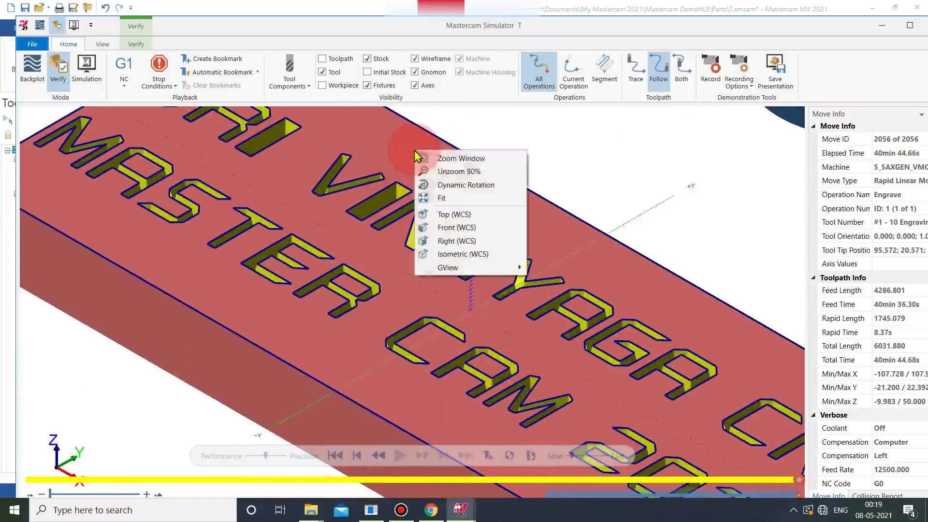
pyautogui.click(445, 214)
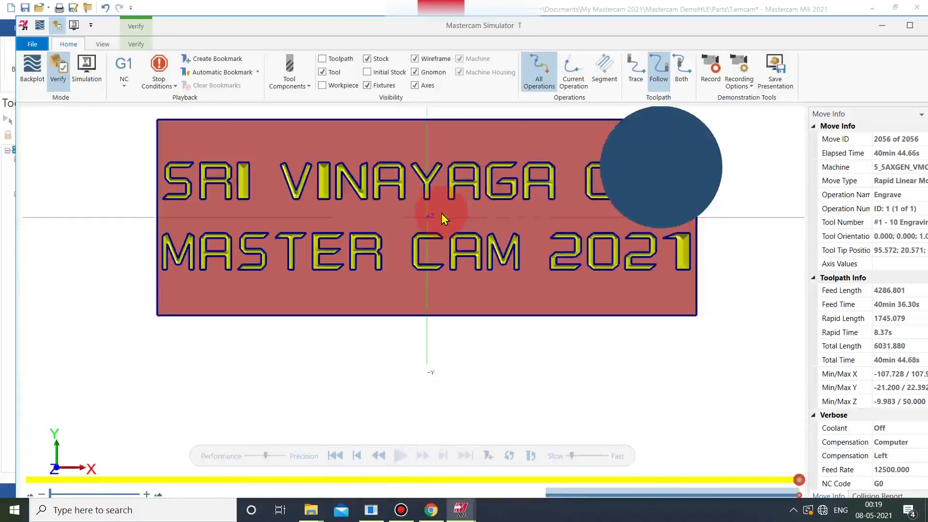
pyautogui.scroll(1, 442, 213)
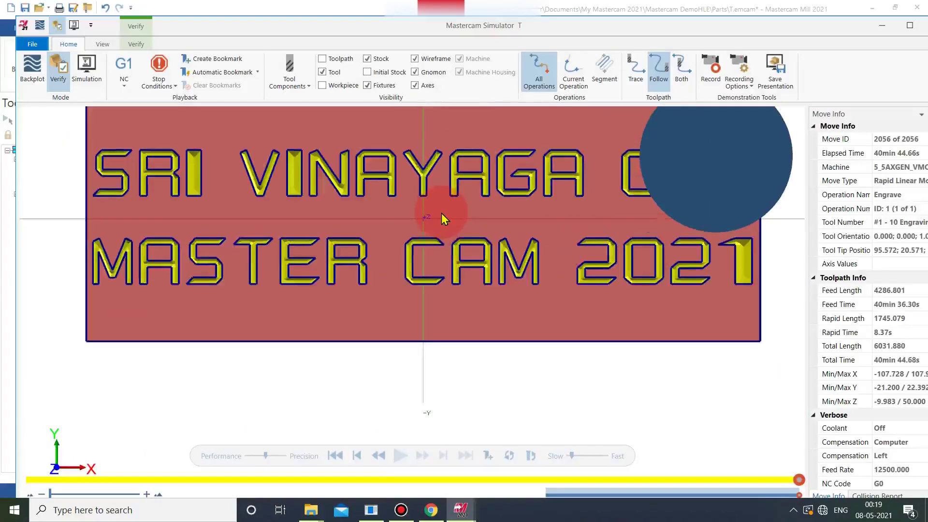
pyautogui.scroll(1, 441, 213)
pyautogui.scroll(-1, 442, 213)
pyautogui.rightClick(442, 214)
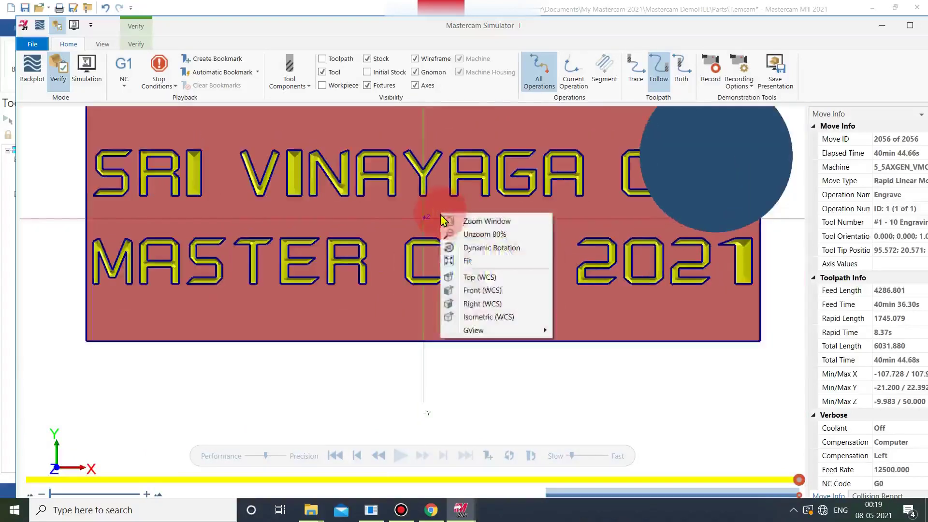
pyautogui.click(471, 318)
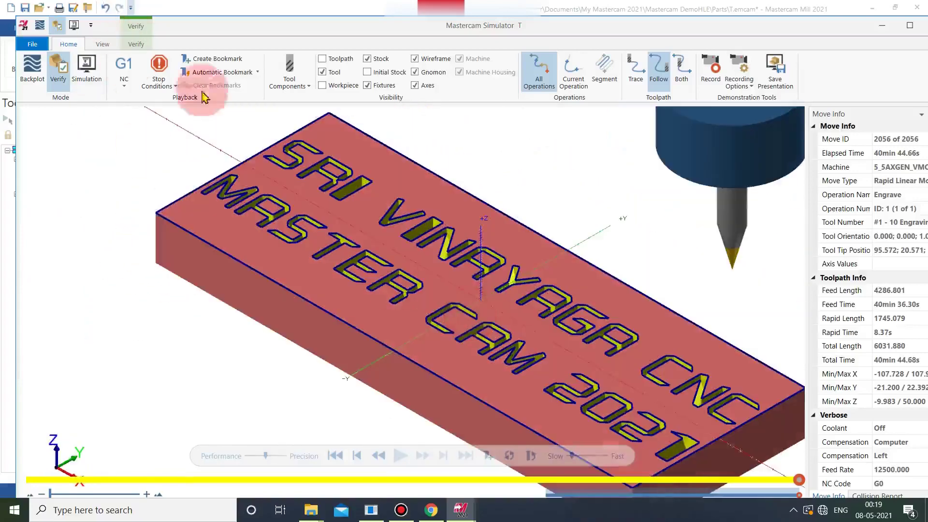
# Switch to the full machine simulation, frame the whole plate on the machine table, and play the engraving operation
pyautogui.click(86, 76)
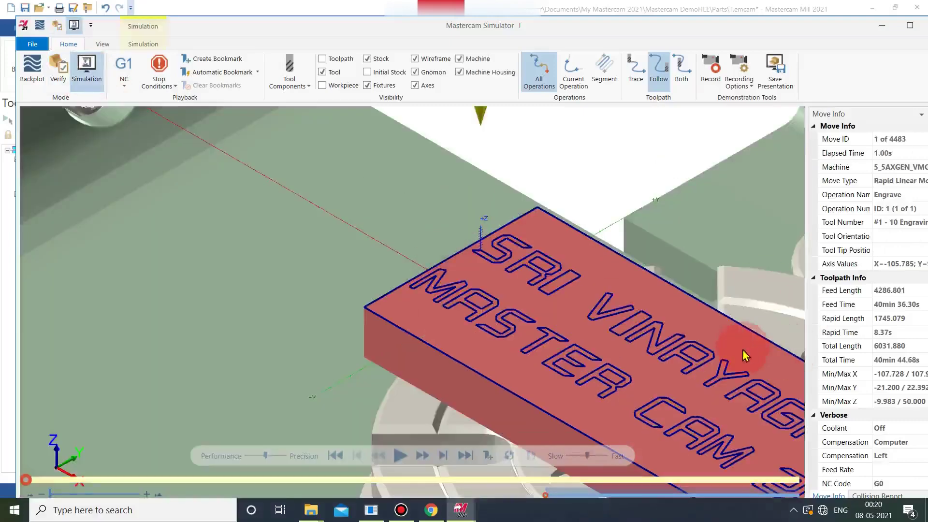
pyautogui.scroll(-3, 705, 374)
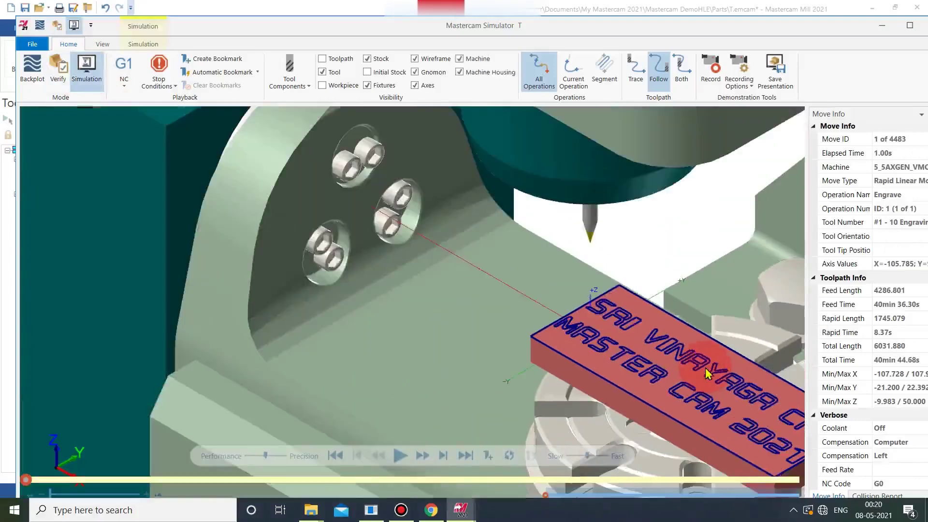
pyautogui.rightClick(756, 372)
pyautogui.press('Escape')
pyautogui.scroll(3, 770, 432)
pyautogui.scroll(-2, 770, 432)
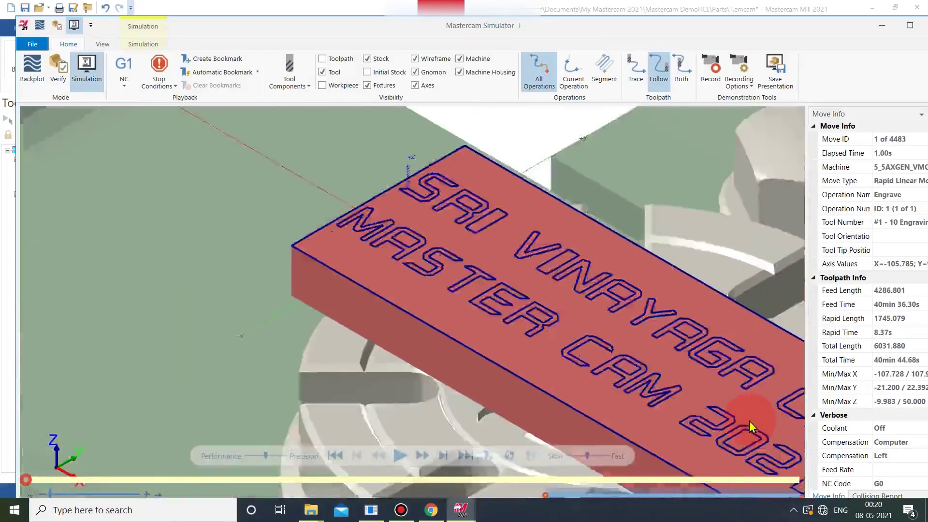
pyautogui.scroll(2, 799, 467)
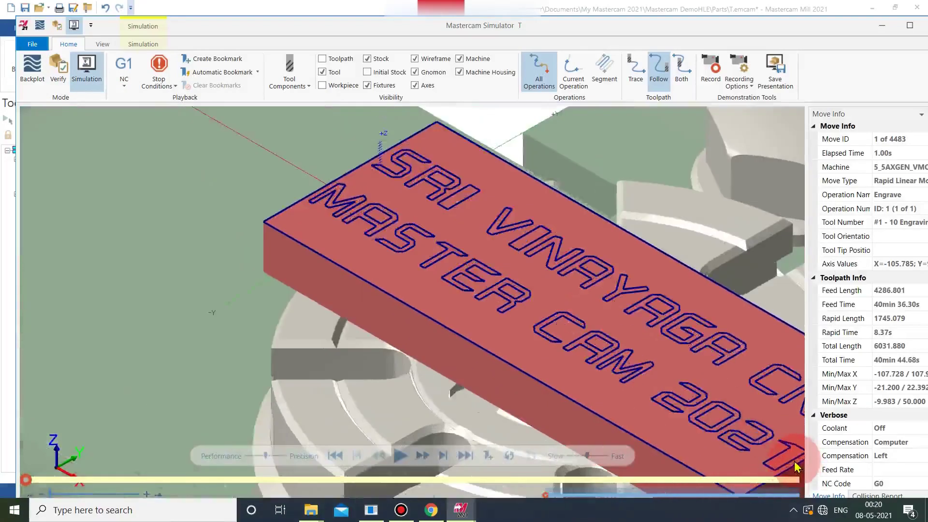
pyautogui.scroll(-1, 795, 466)
pyautogui.scroll(-1, 791, 464)
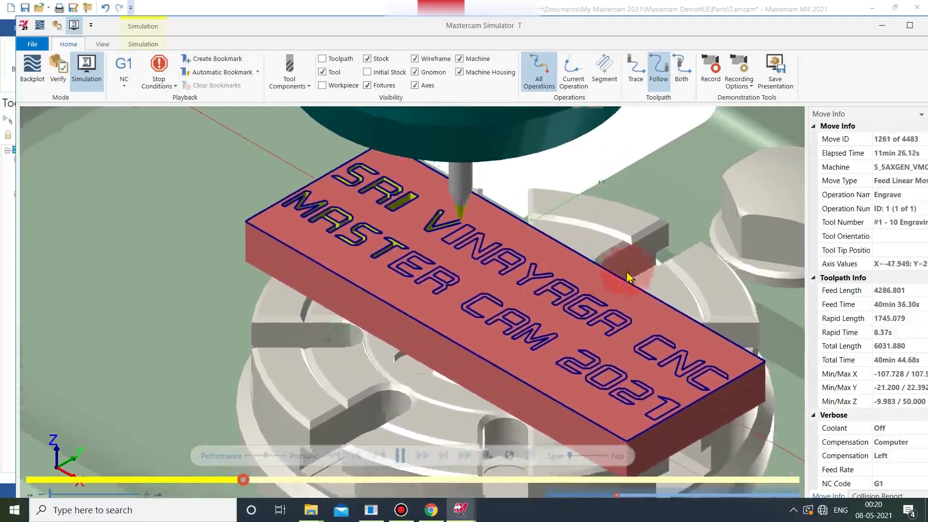
# Examine the lettering being cut and the plate's position on the rotary table while the machine simulation runs
pyautogui.scroll(5, 498, 290)
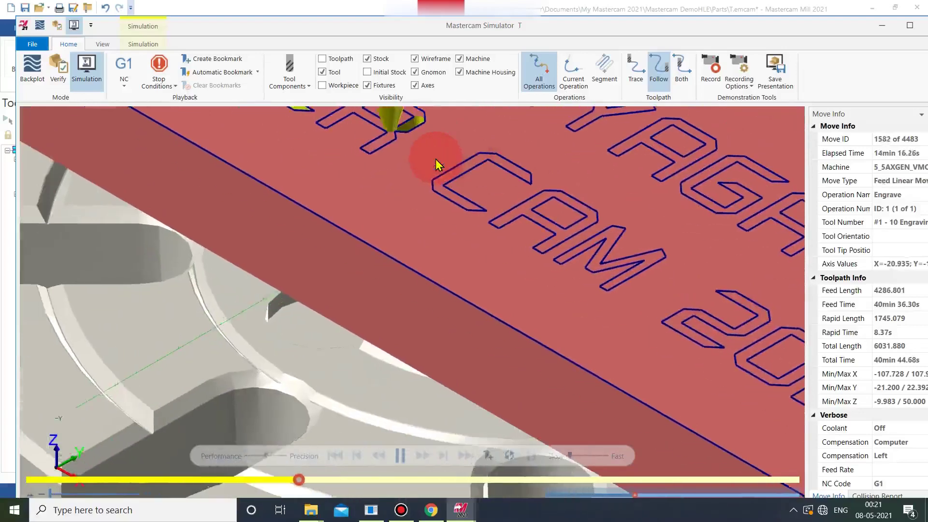
pyautogui.scroll(-6, 485, 140)
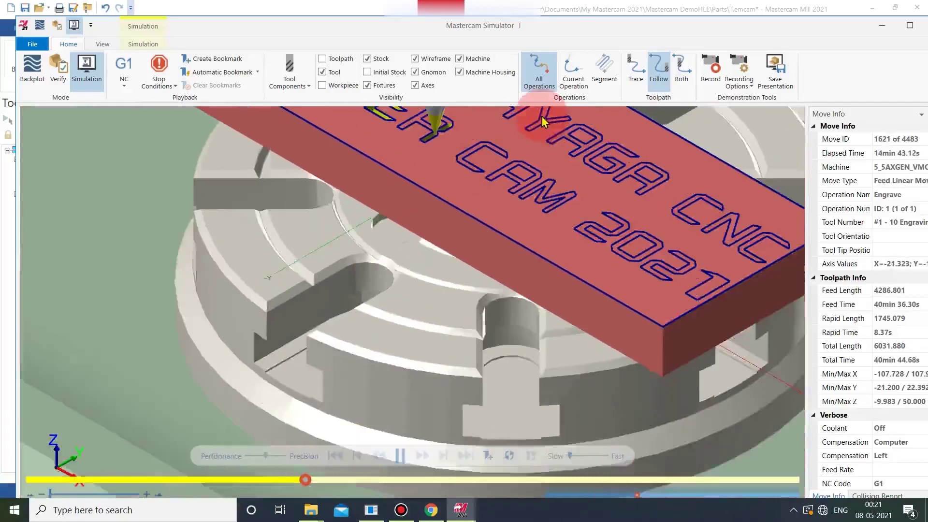
pyautogui.scroll(6, 577, 132)
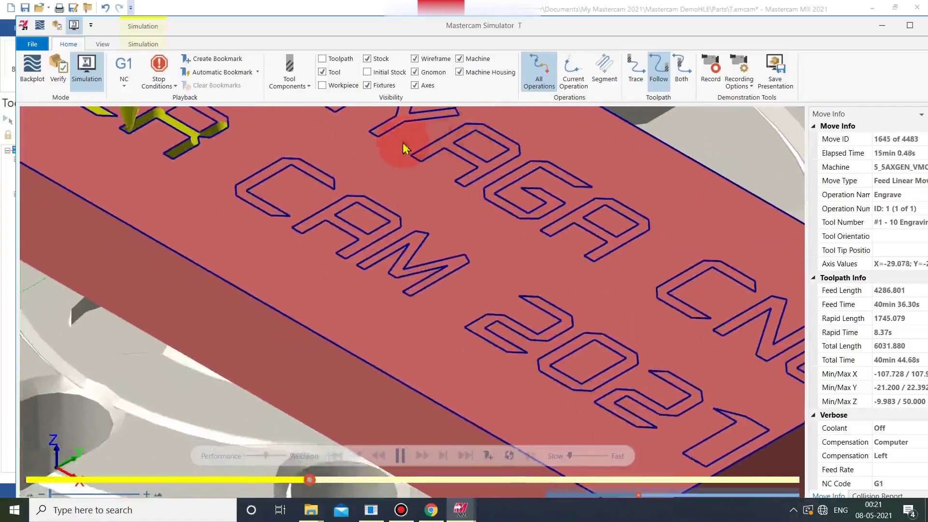
pyautogui.scroll(-4, 323, 134)
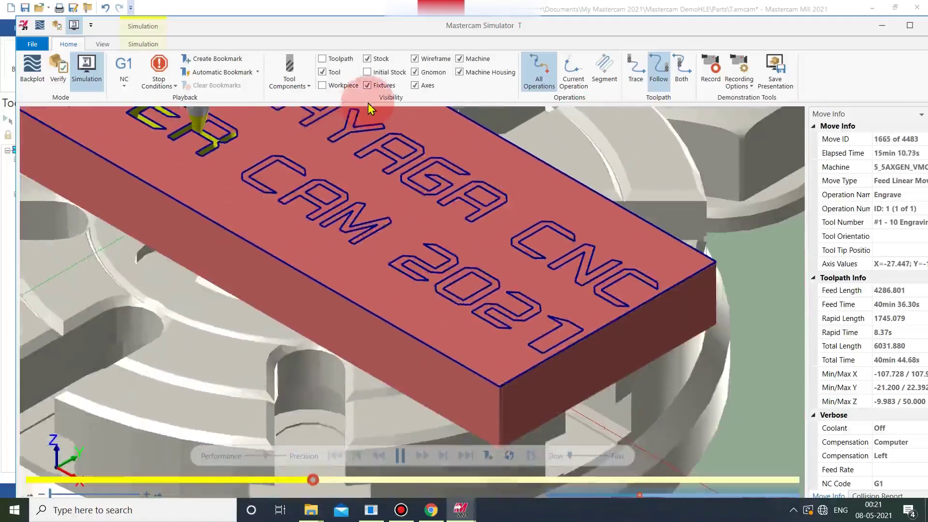
pyautogui.scroll(-1, 367, 103)
pyautogui.scroll(-5, 384, 137)
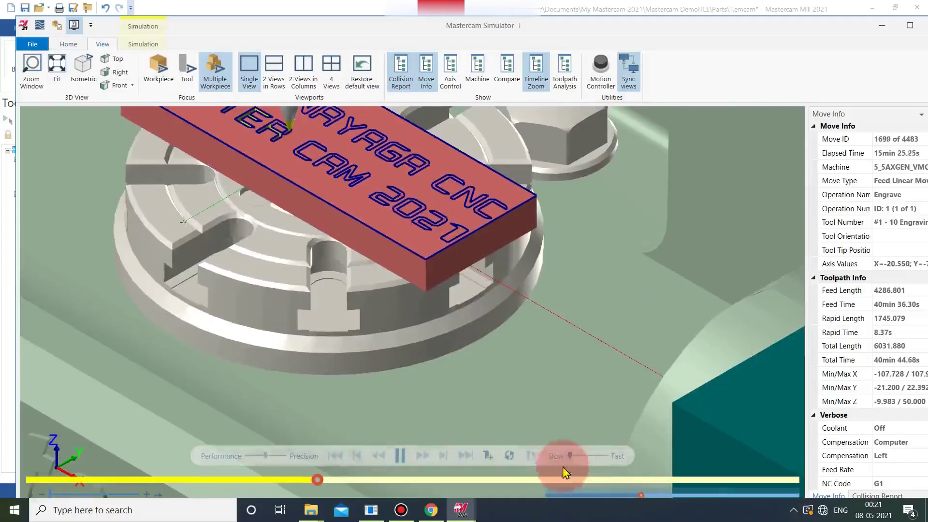
# Slightly increase the simulation playback speed and follow the tool up close as it engraves the upper text line
pyautogui.moveTo(572, 457); pyautogui.dragTo(576, 457)
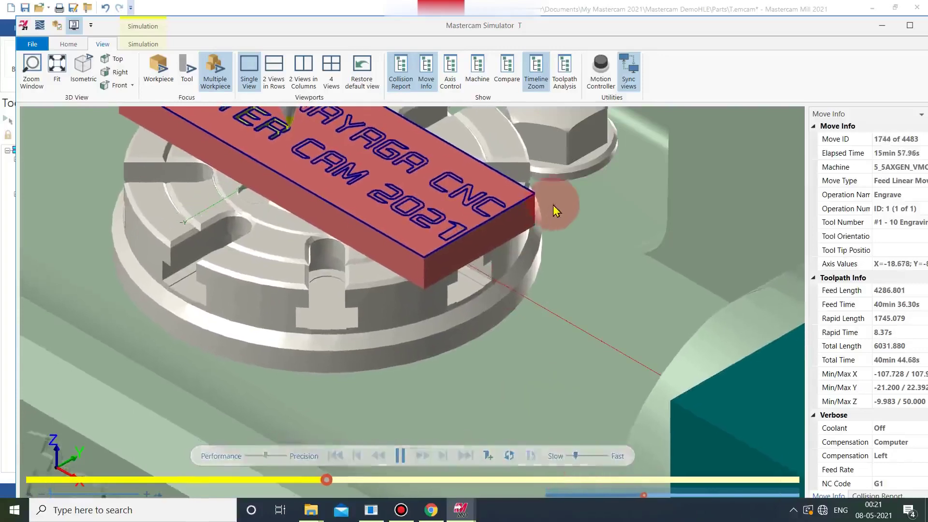
pyautogui.scroll(5, 97, 117)
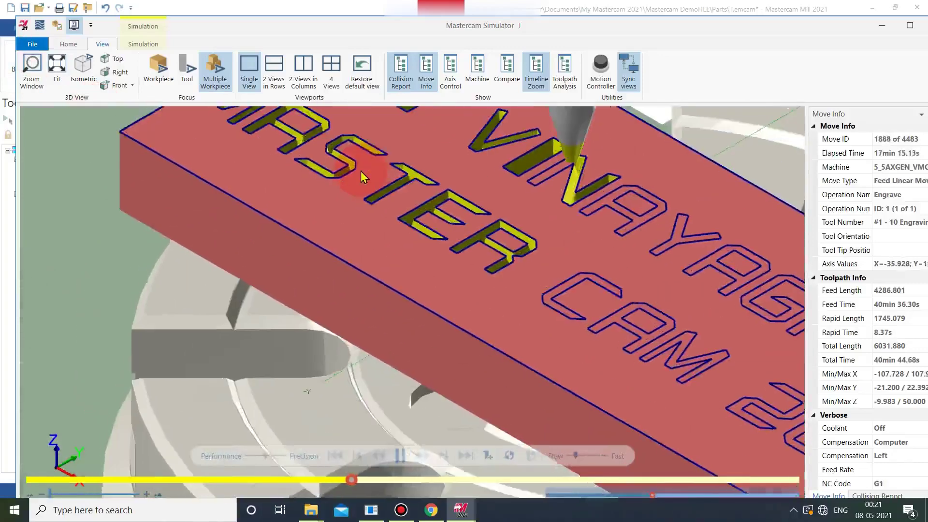
pyautogui.moveTo(360, 171)
pyautogui.mouseDown()
pyautogui.moveTo(408, 196)
pyautogui.moveTo(532, 187)
pyautogui.moveTo(622, 211)
pyautogui.moveTo(623, 230)
pyautogui.mouseUp()
pyautogui.scroll(3, 623, 229)
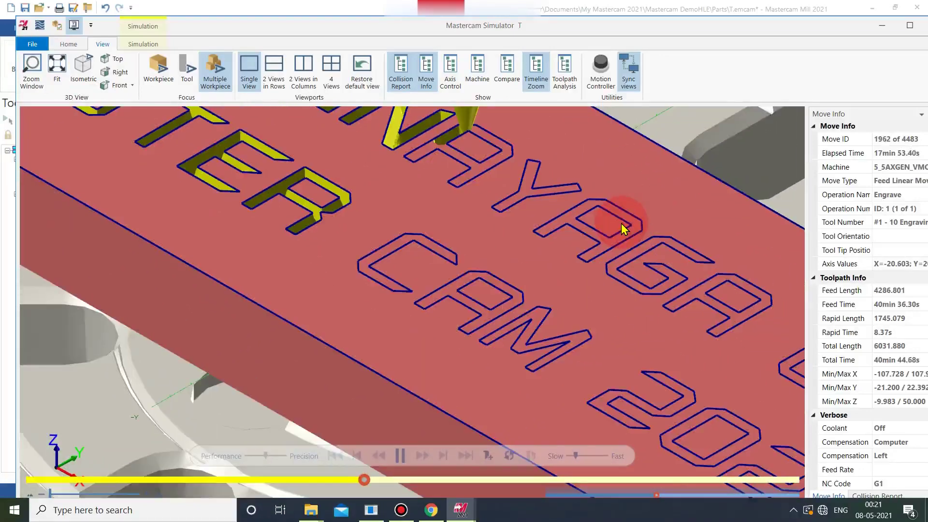